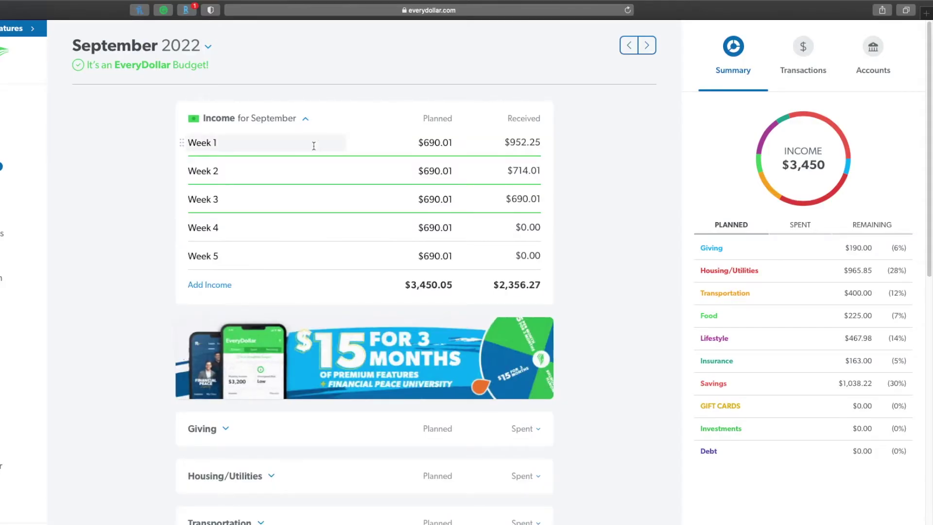
- Change Week 1's planned income to $952.25
click(314, 146)
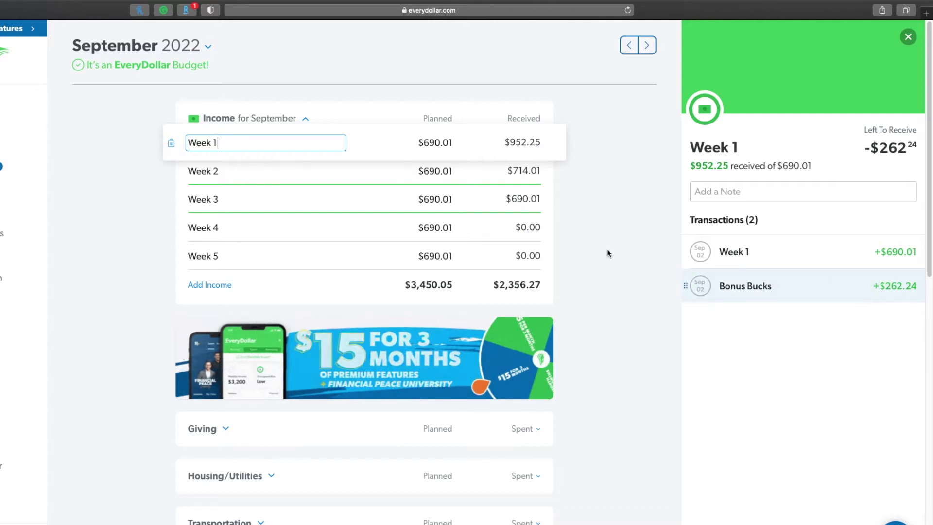
click(452, 142)
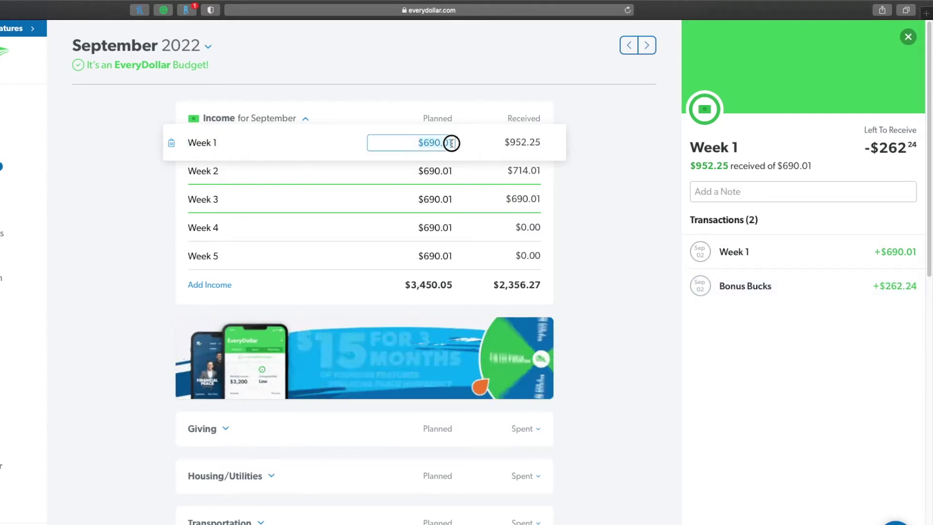
key(BackSpace)
key(BackSpace)
key(BackSpace)
key(BackSpace)
key(BackSpace)
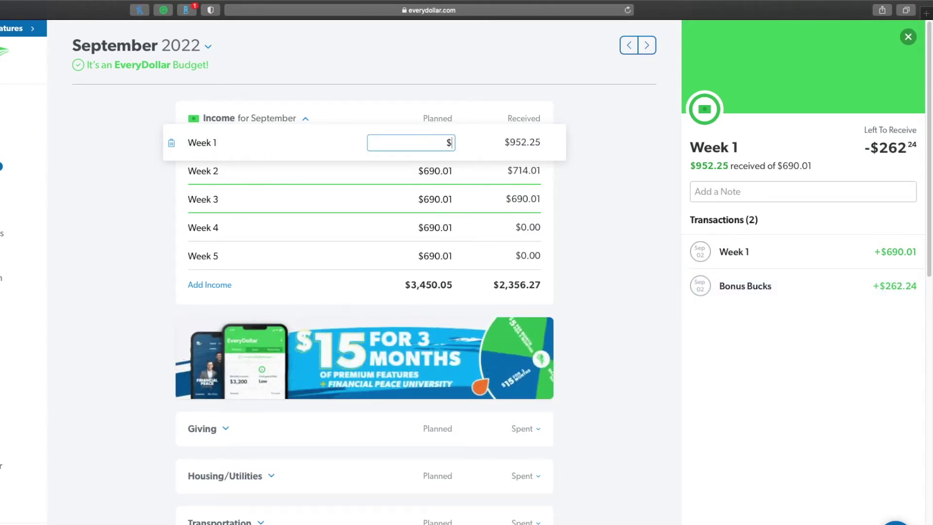
text(952.25)
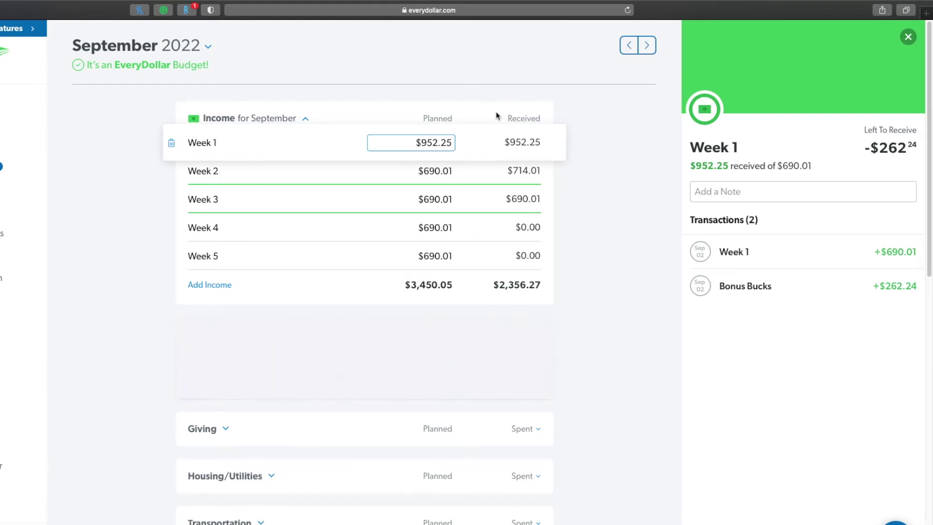
- Change Week 2's planned income to $714.01, then collapse the September income section
click(331, 171)
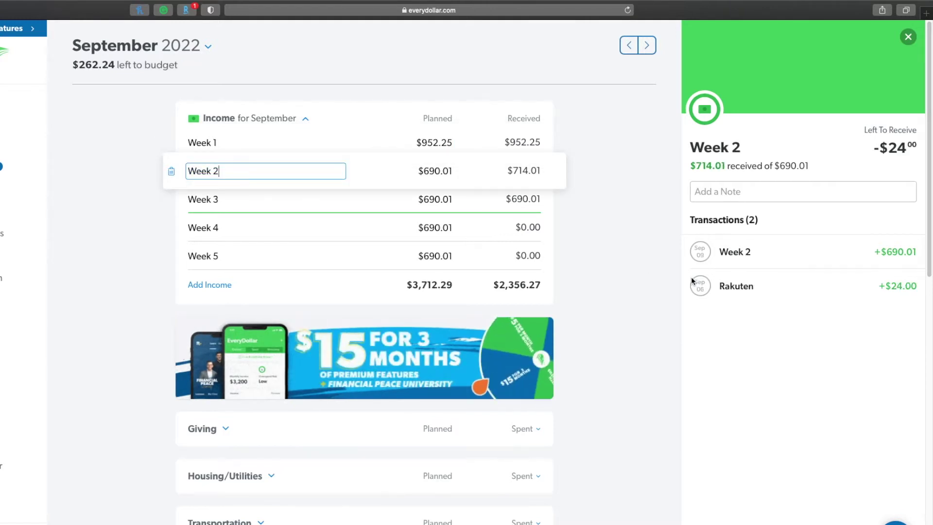
click(453, 173)
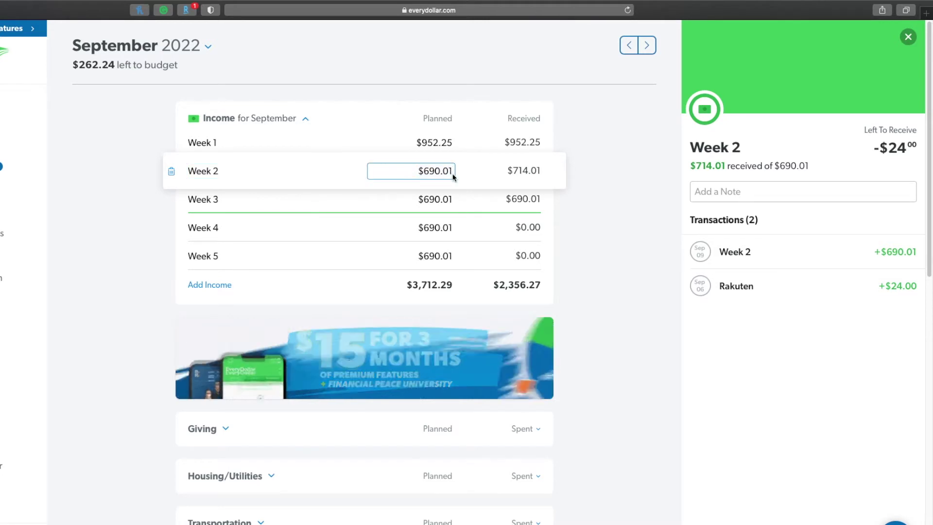
key(BackSpace)
key(BackSpace)
key(BackSpace)
key(BackSpace)
key(BackSpace)
key(BackSpace)
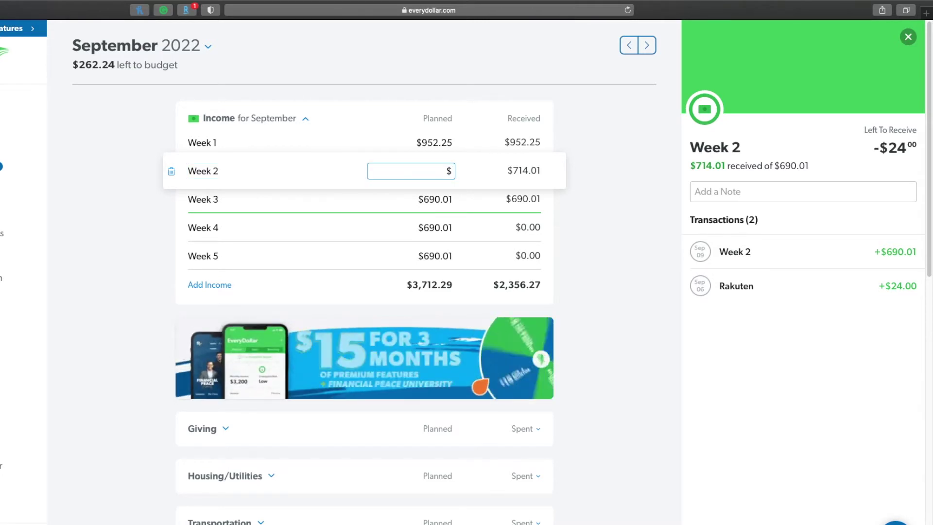
text(714.01)
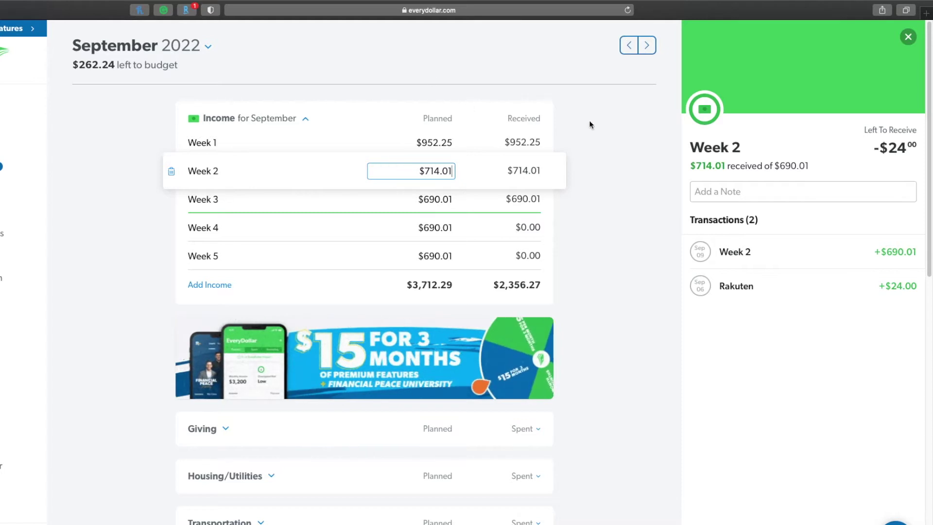
click(610, 182)
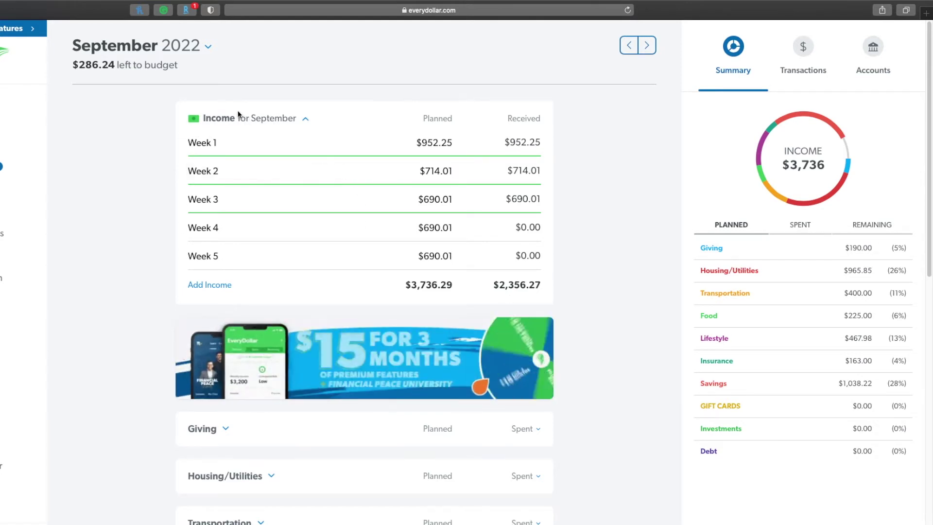
click(305, 119)
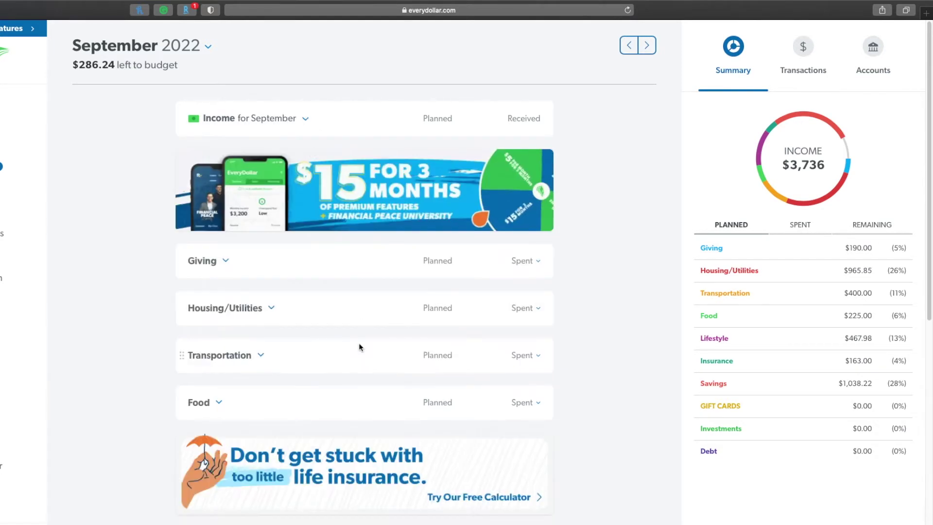
- Expand Giving, look through the Gifts fund, then view the Giving fund with $80 available
click(226, 260)
click(294, 289)
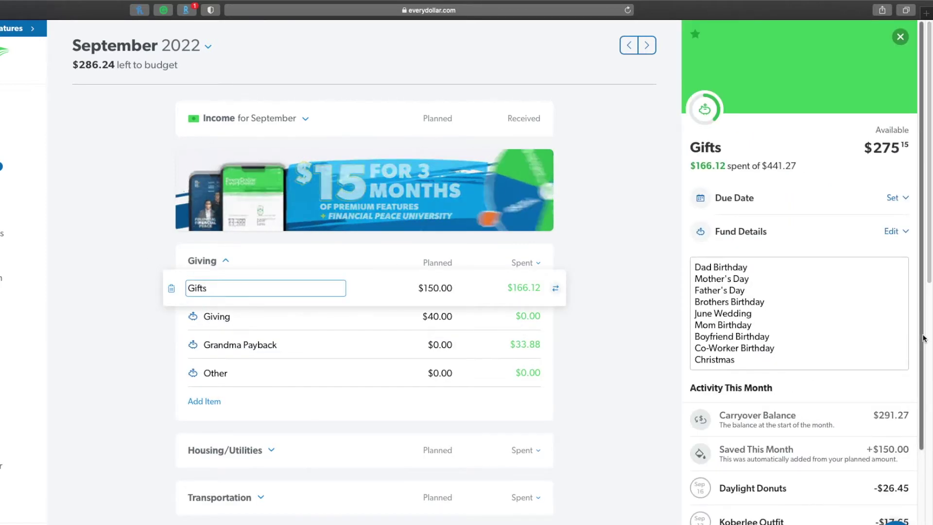
drag(919, 283, 928, 411)
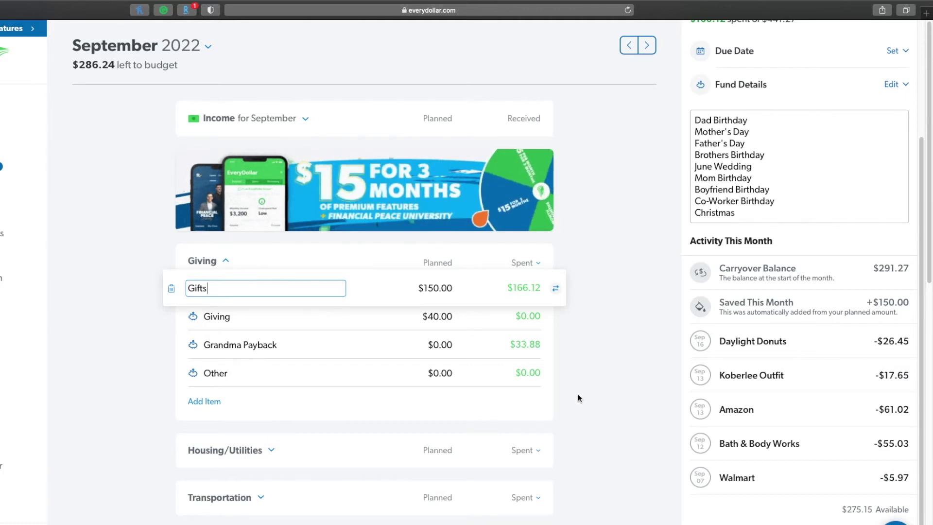
click(256, 318)
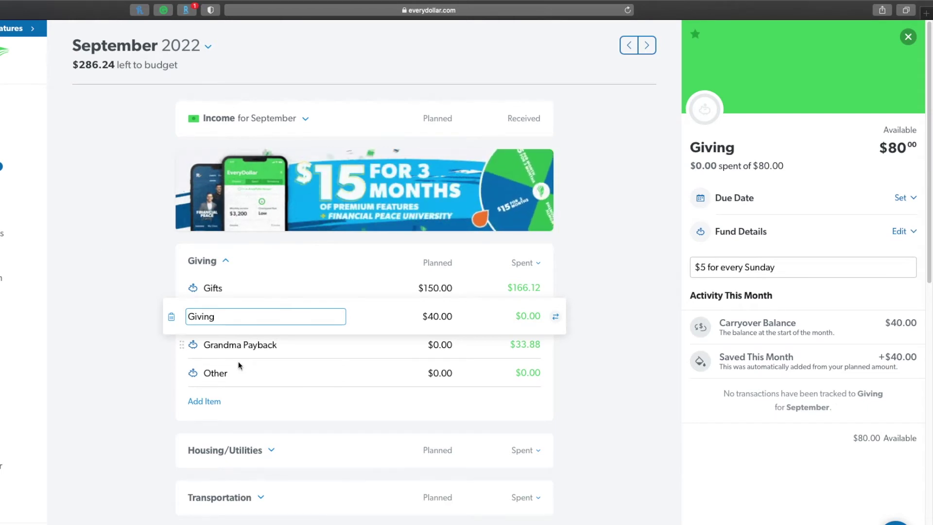
- Review the Grandma Payback and Other funds, collapse Giving, and expand Housing/Utilities
click(319, 347)
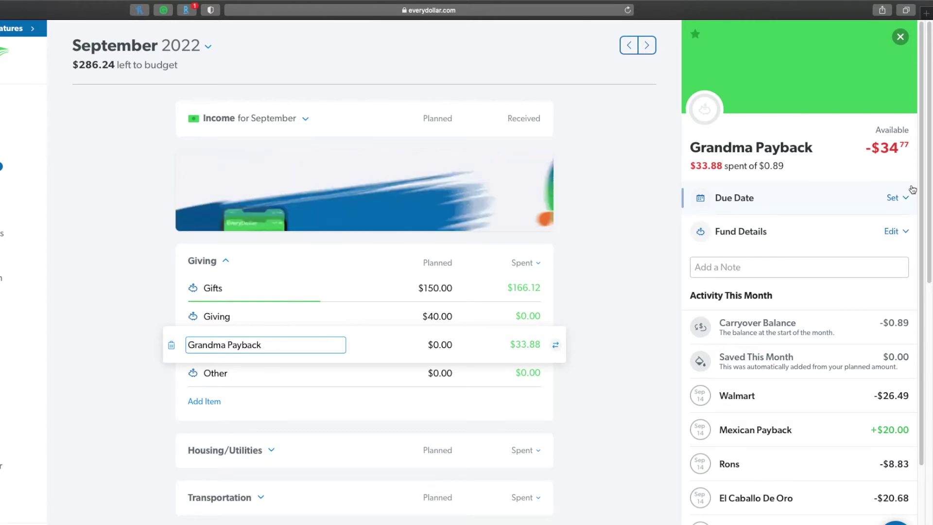
scroll(771, 476, down, 6)
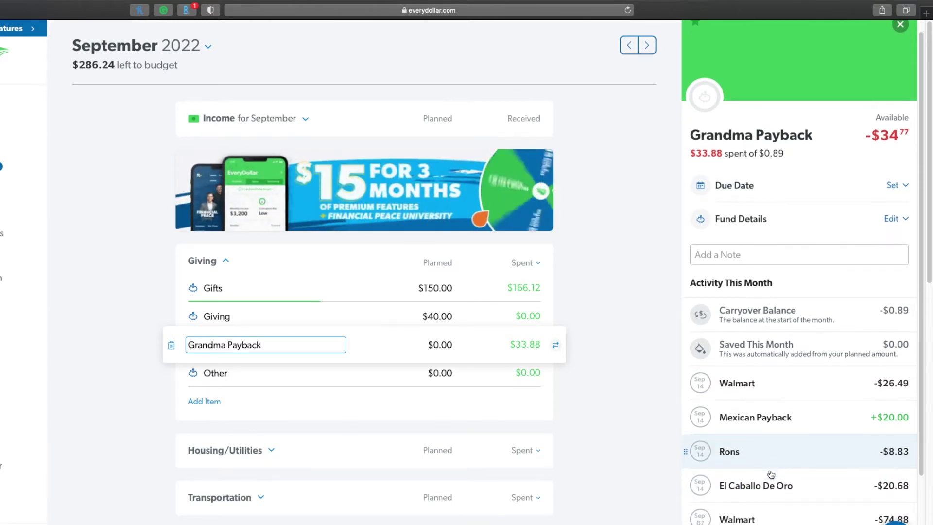
scroll(771, 474, up, 6)
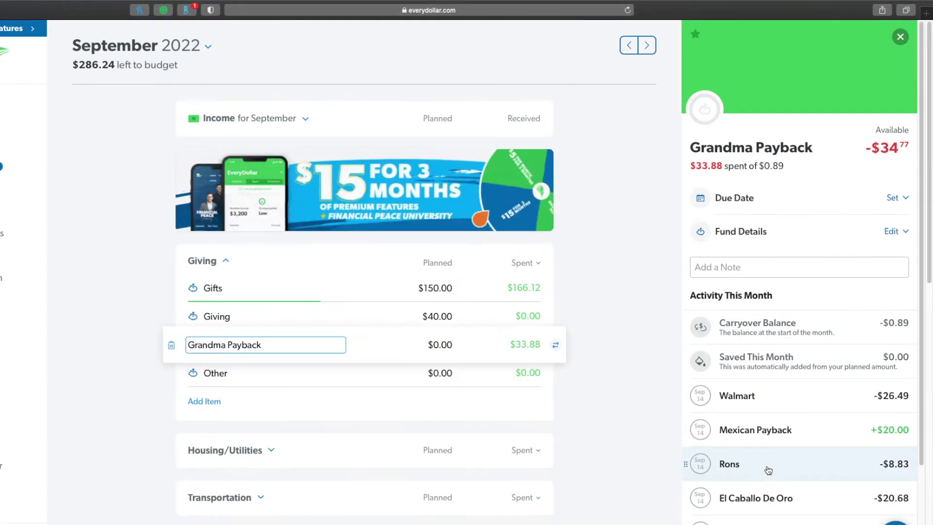
click(316, 373)
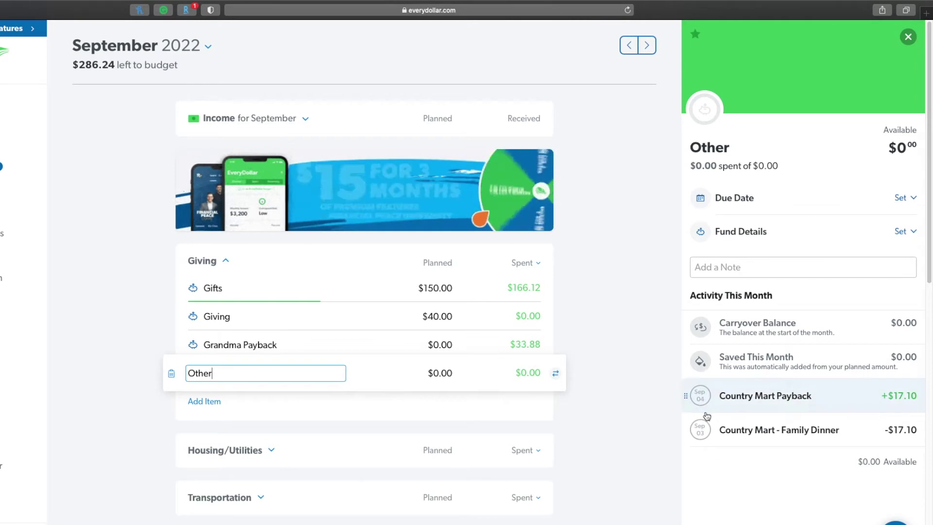
click(227, 262)
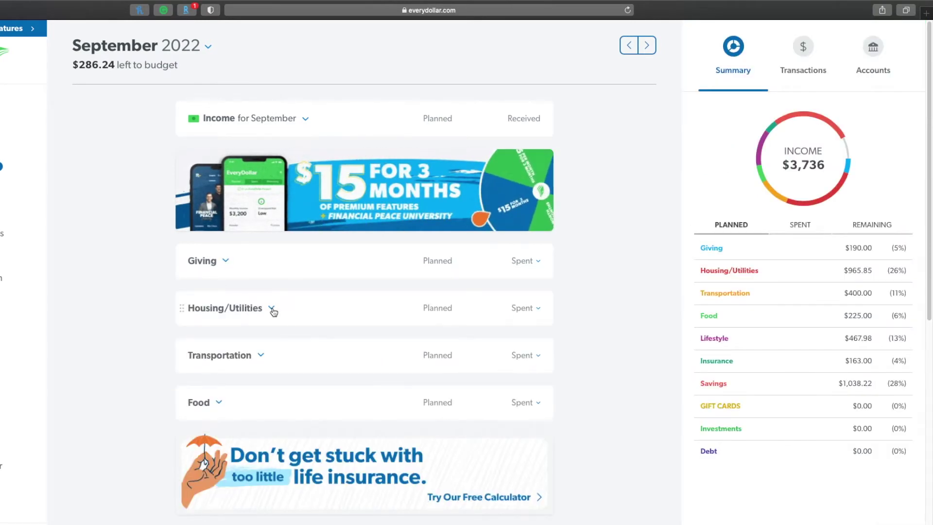
click(272, 309)
- Review the Rent, Water and Natural Gas items in Housing/Utilities
scroll(349, 374, down, 2)
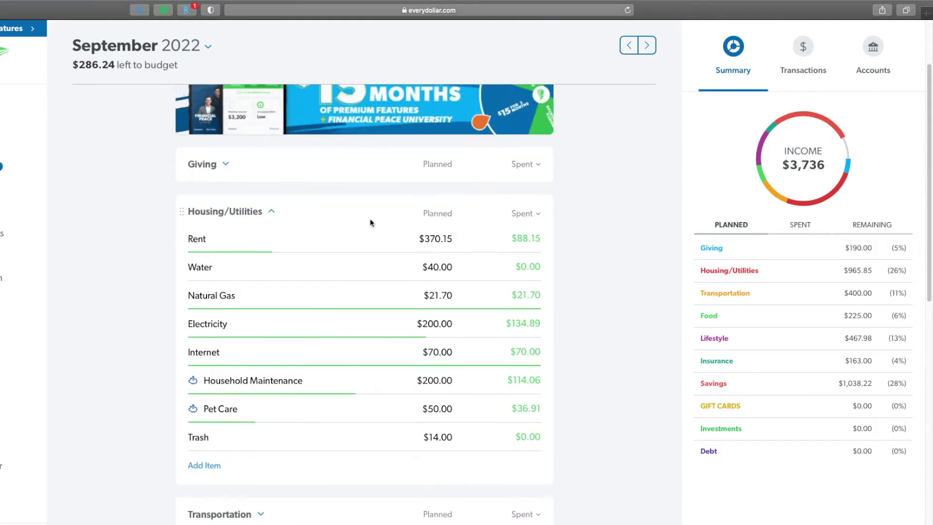
click(360, 231)
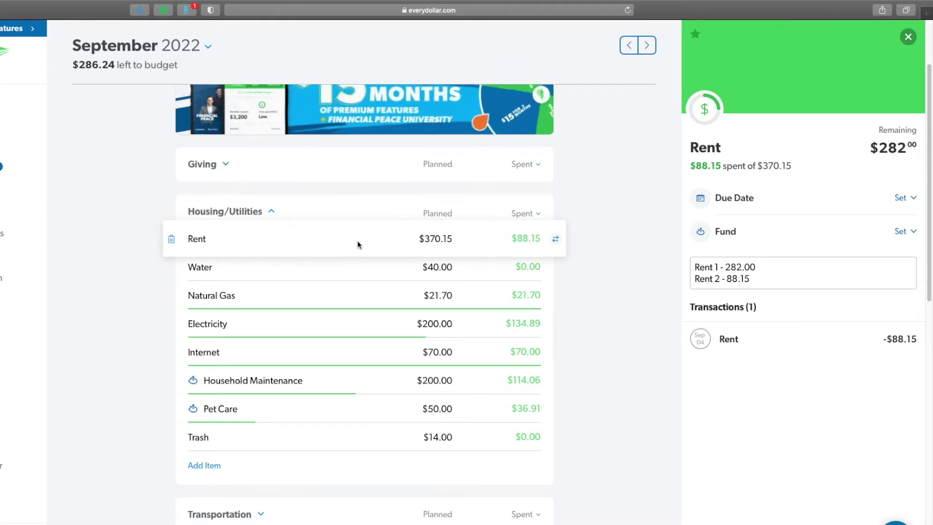
click(336, 274)
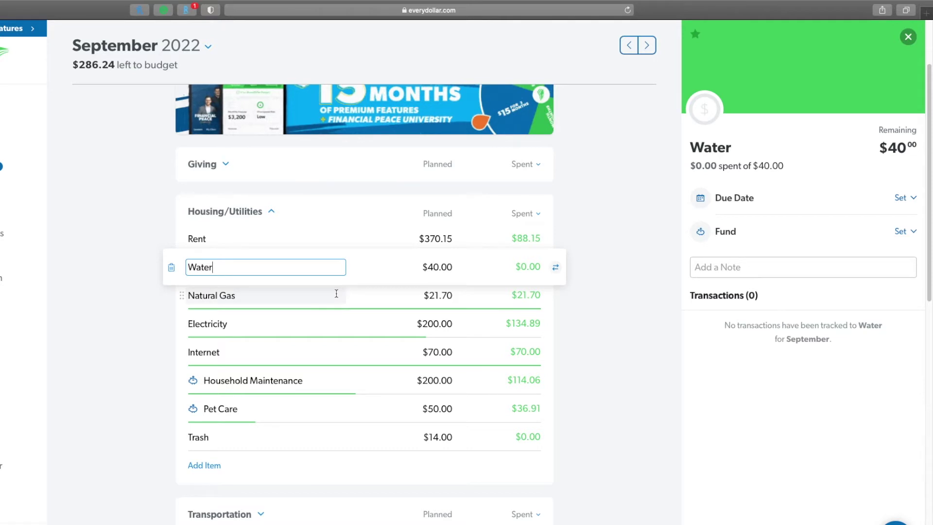
click(336, 294)
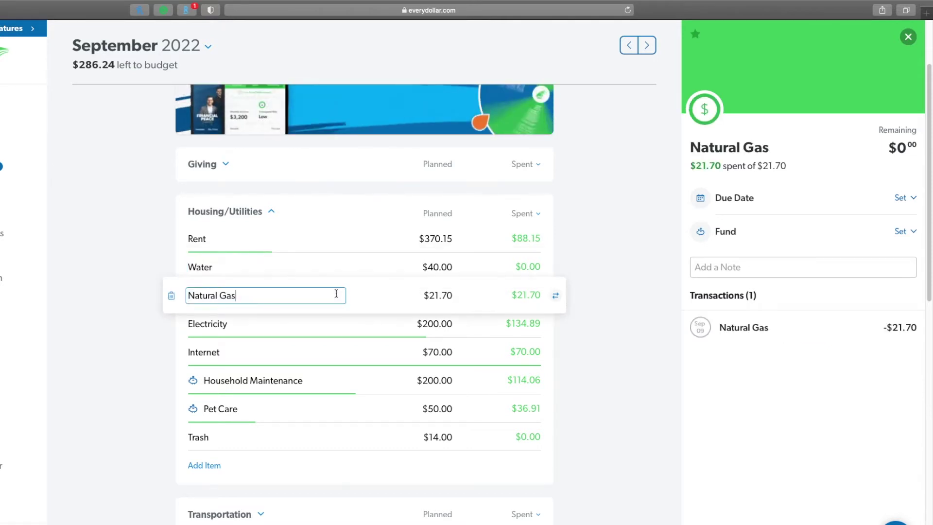
- Lower Electricity's planned amount from $200.00 to $134.89
click(316, 335)
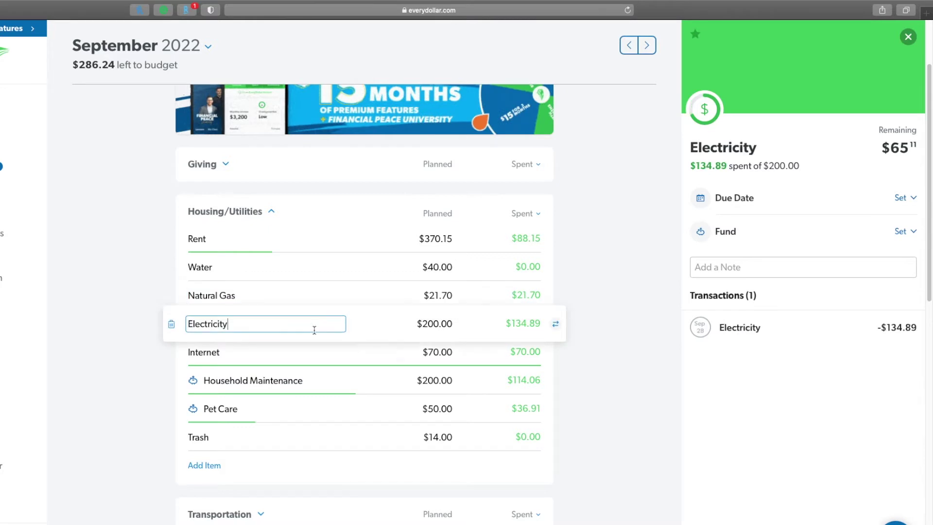
click(453, 327)
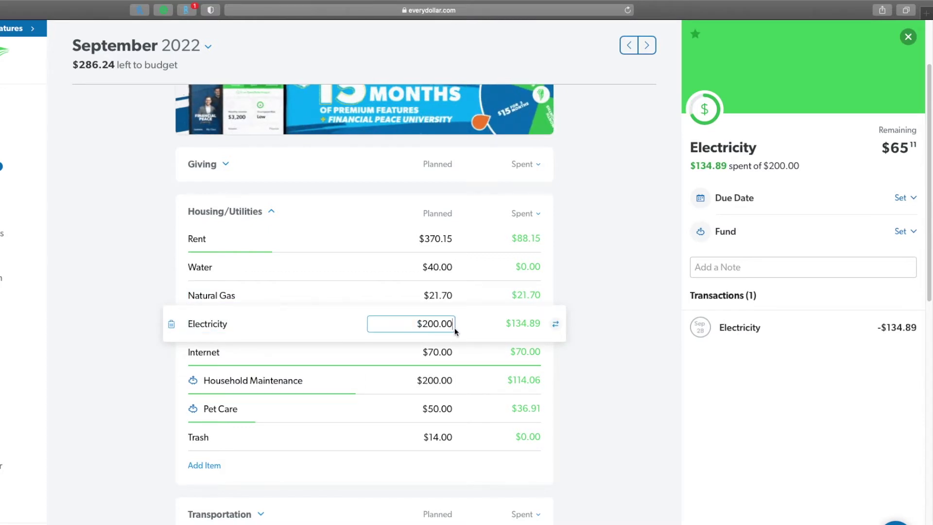
key(BackSpace)
key(BackSpace)
key(BackSpace)
key(BackSpace)
key(BackSpace)
key(BackSpace)
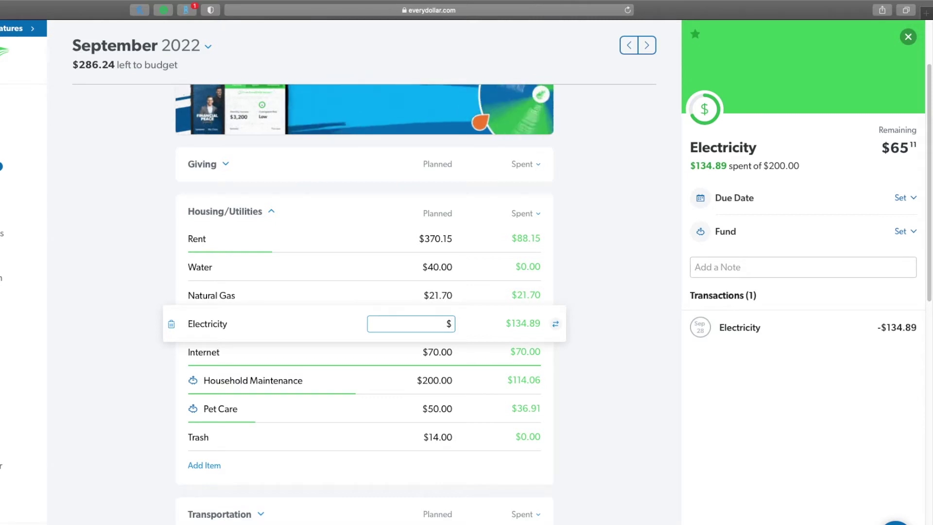
text(134.89)
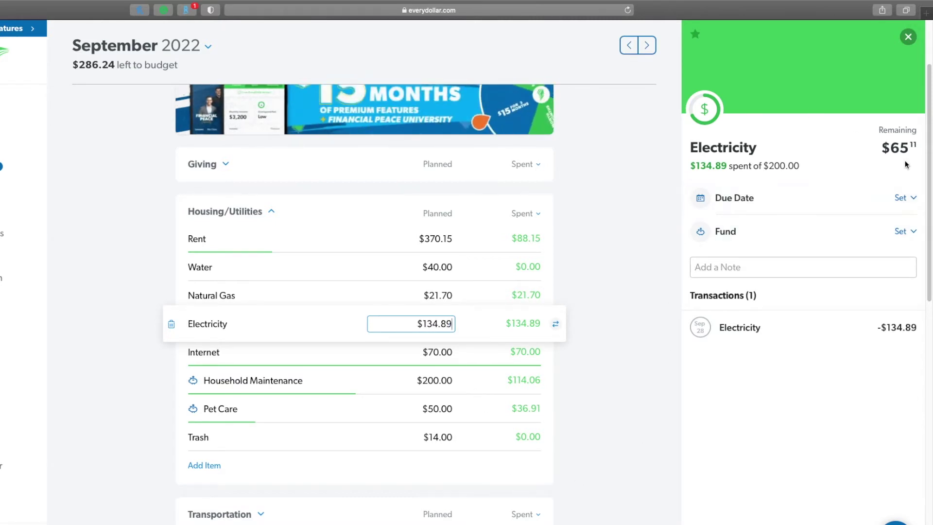
click(603, 361)
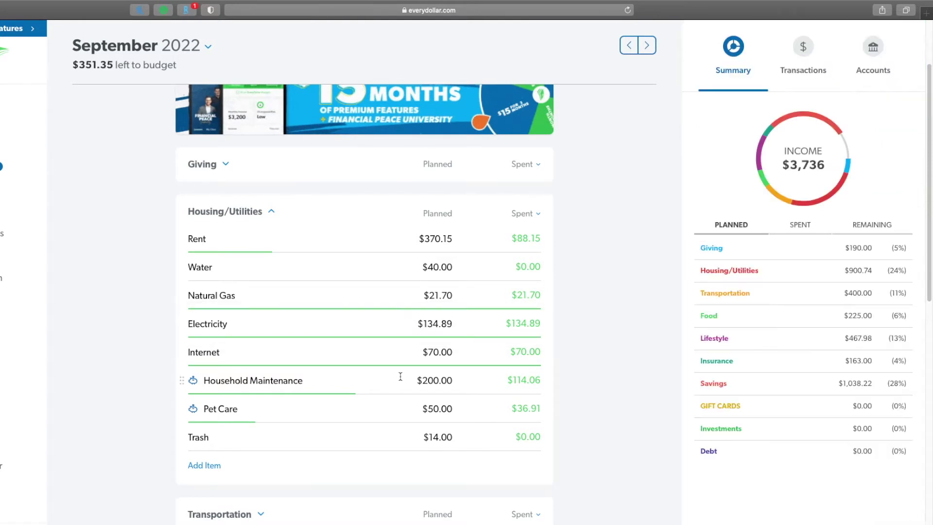
- Check Internet, then open Household Maintenance's $4.08 Dollar General Candle/Food transaction for editing
click(323, 356)
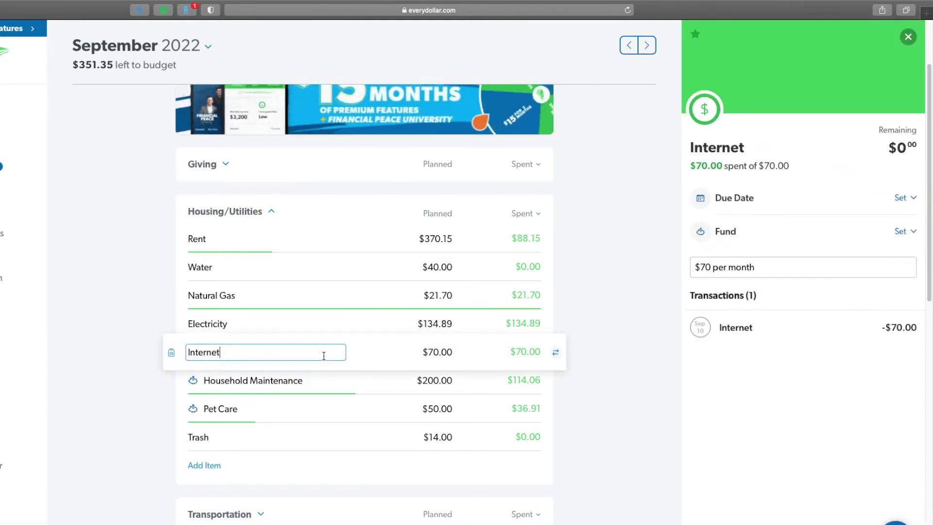
click(336, 392)
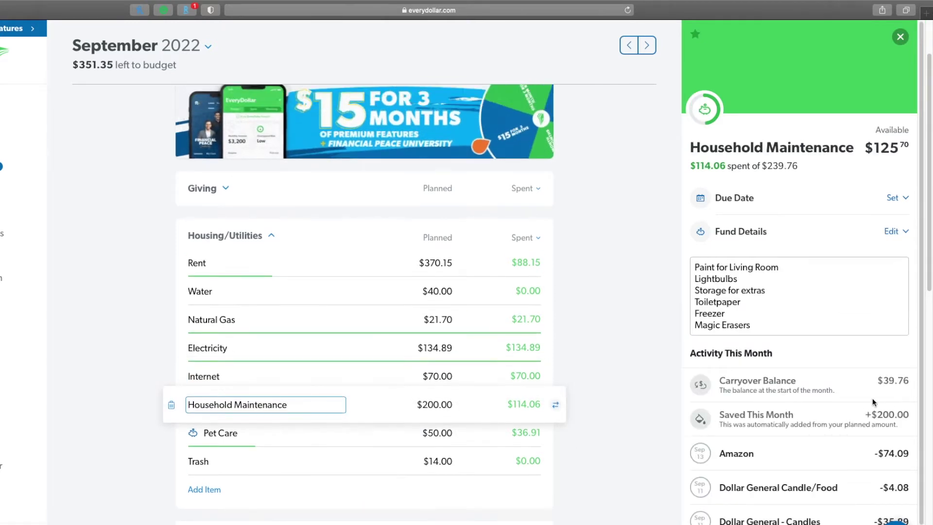
scroll(872, 401, down, 2)
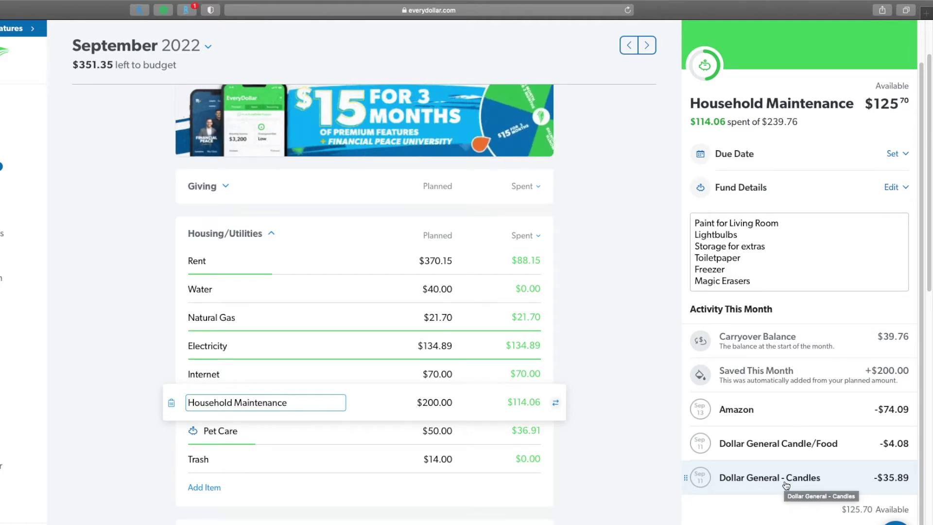
click(755, 443)
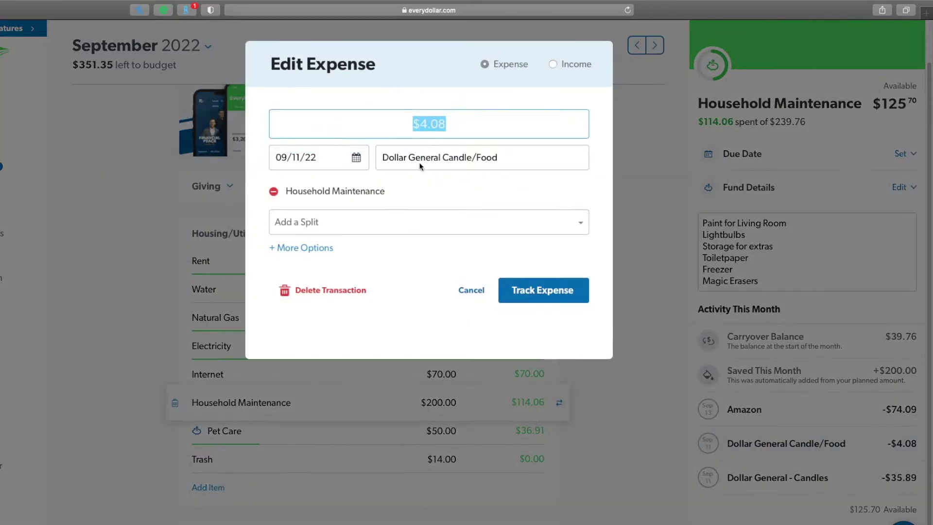
- Change the $4.08 expense description to 'Dollar Tree Candle/Food' and save it
click(439, 157)
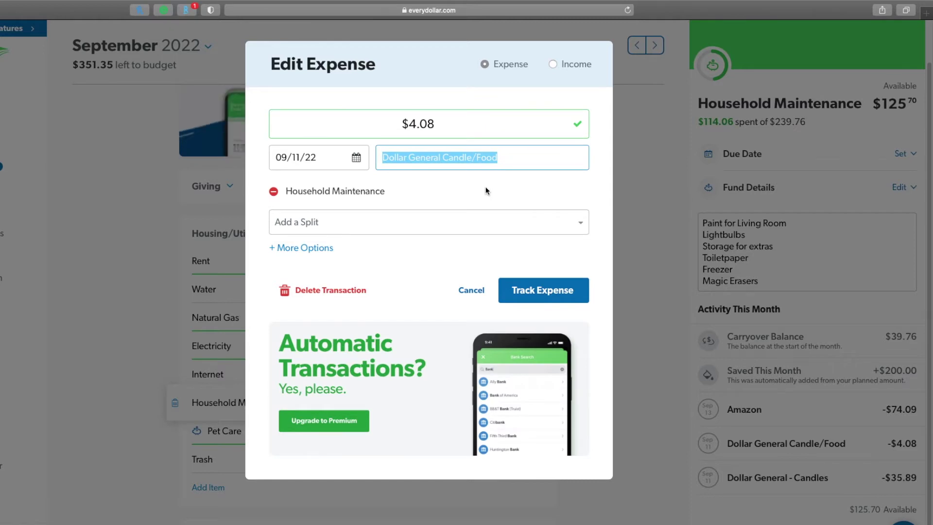
key(Left)
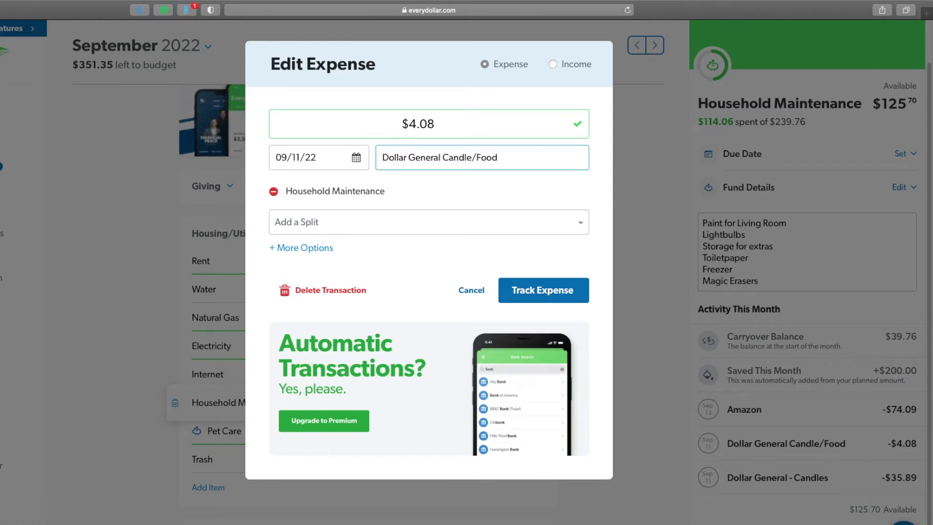
key(alt+Right)
key(Delete)
key(Delete)
key(Delete)
key(Delete)
key(Delete)
key(Delete)
key(Delete)
key(Delete)
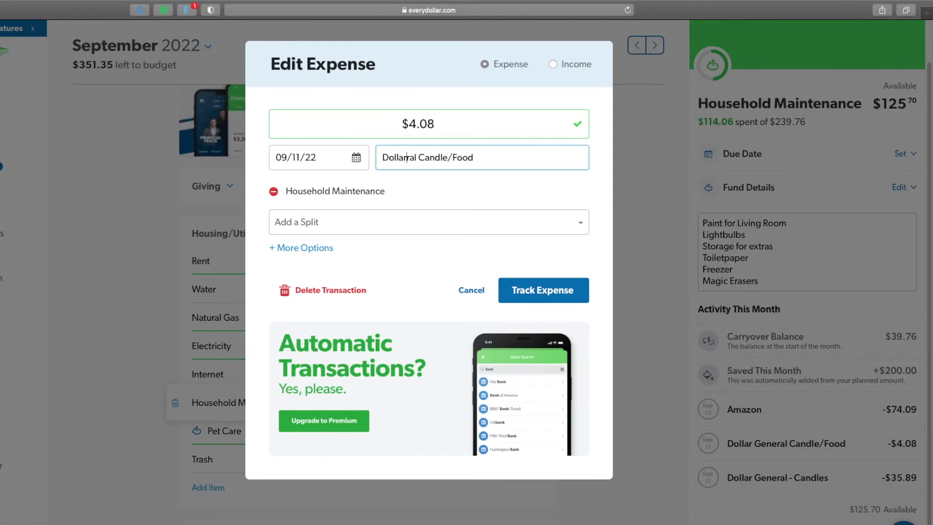
text(Tree)
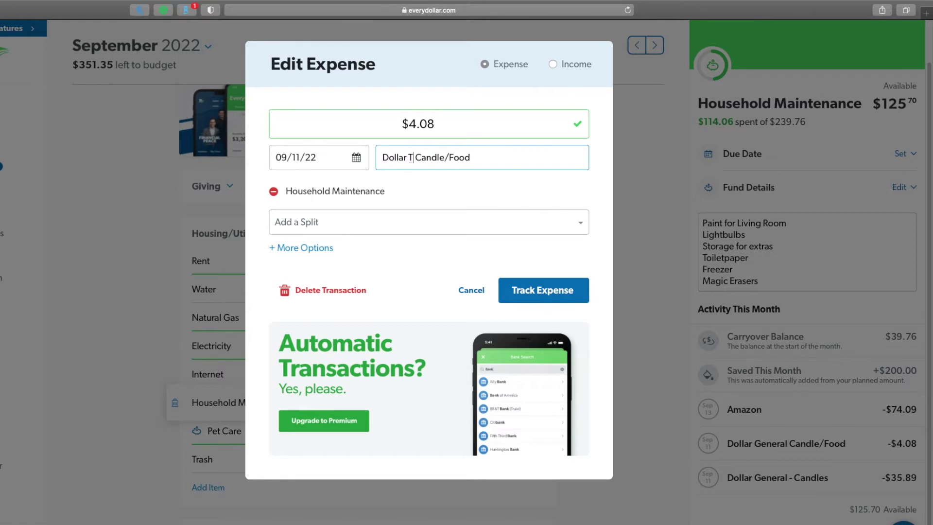
click(568, 292)
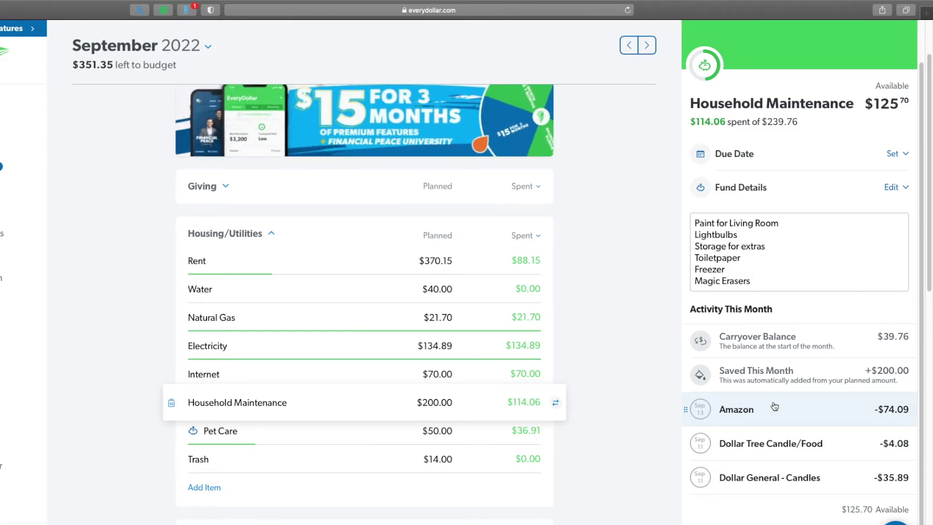
- Review the Pet Care fund, then collapse Housing/Utilities back to its $900.74 summary
click(305, 435)
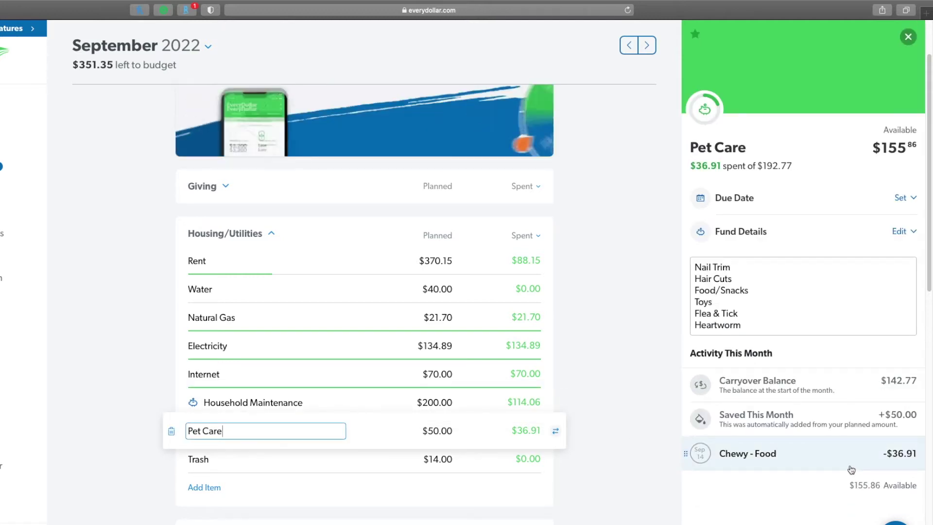
click(298, 467)
click(271, 233)
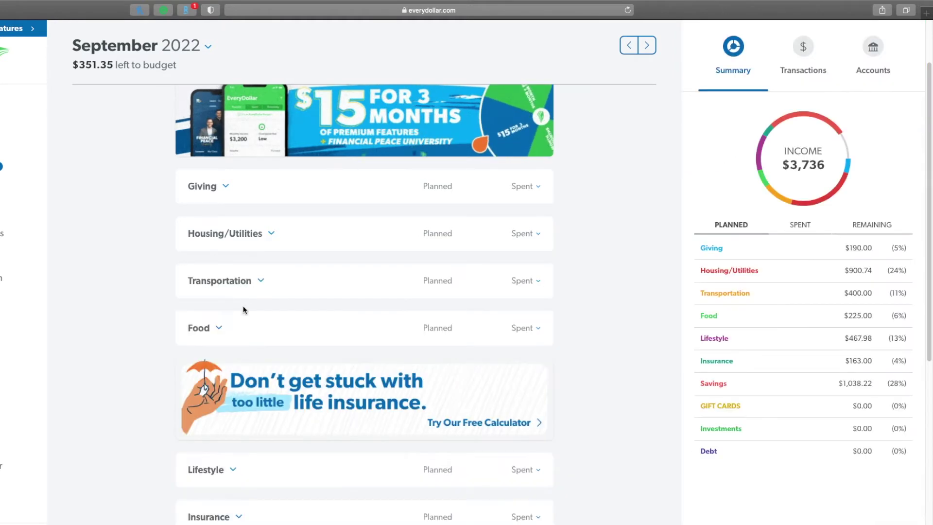
click(262, 280)
click(298, 307)
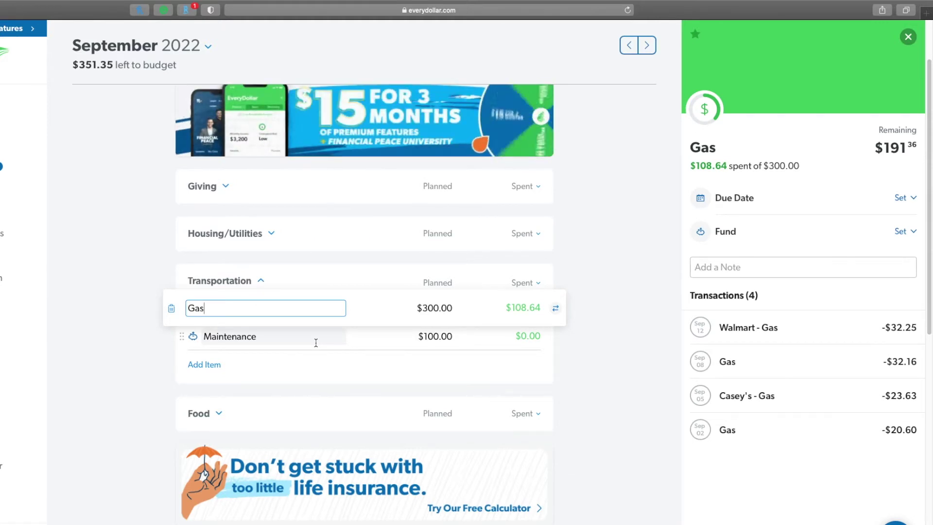
click(316, 342)
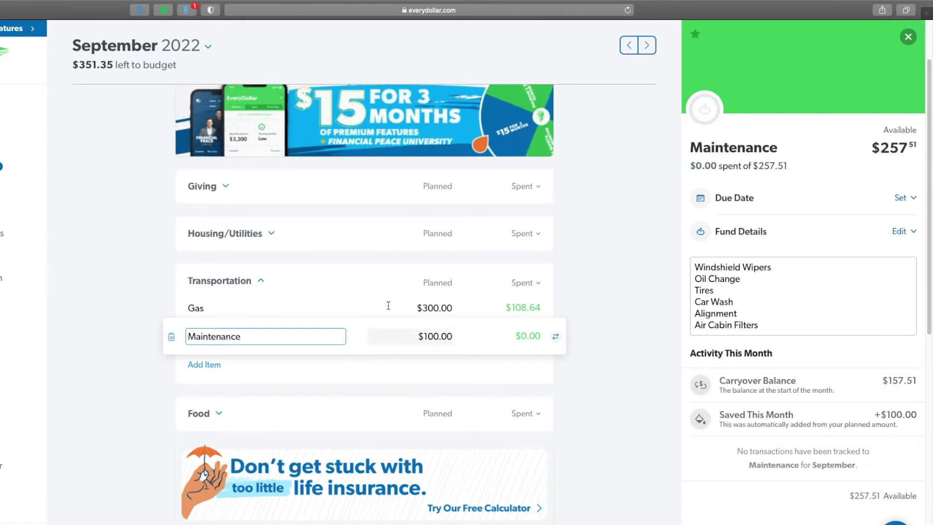
click(261, 280)
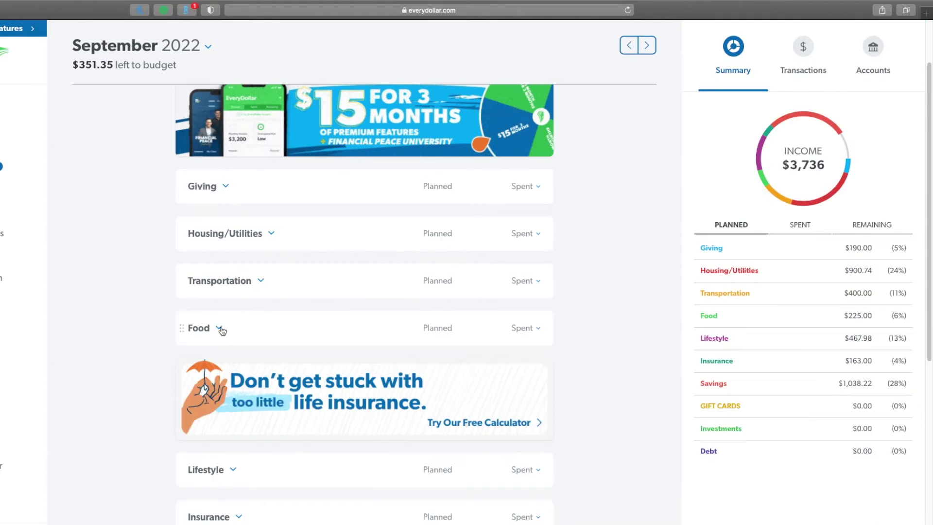
click(221, 328)
scroll(505, 418, down, 1)
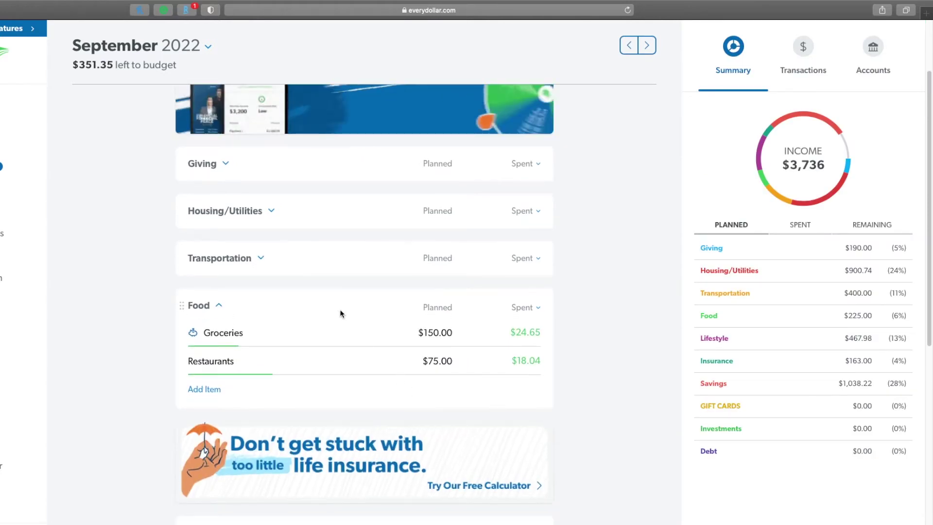
click(343, 341)
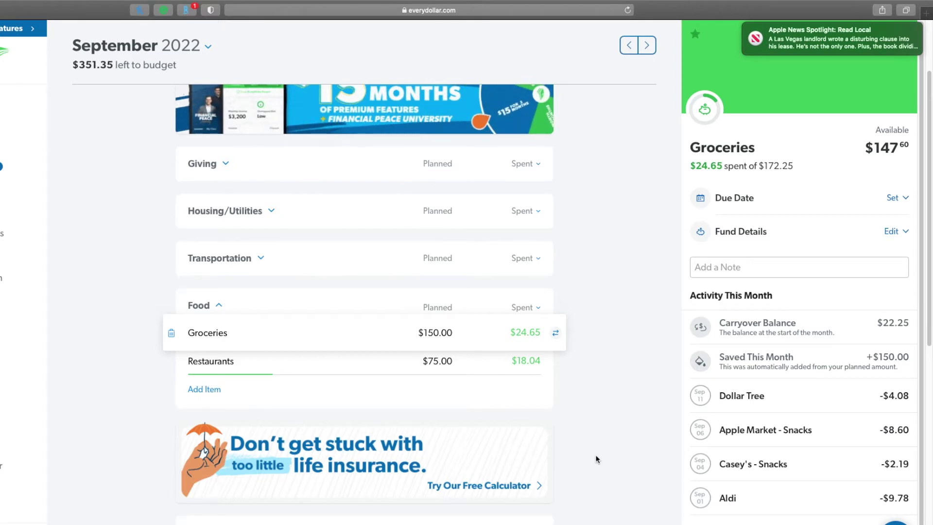
click(357, 360)
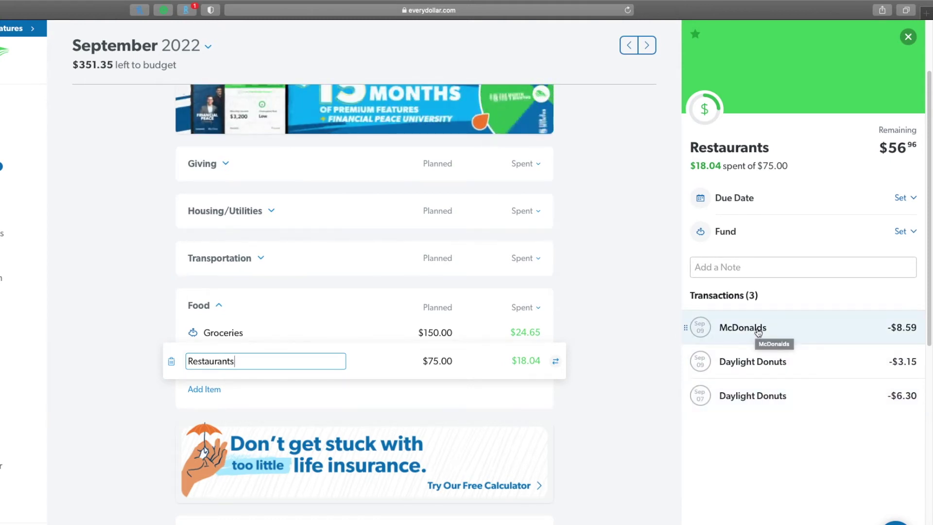
click(219, 306)
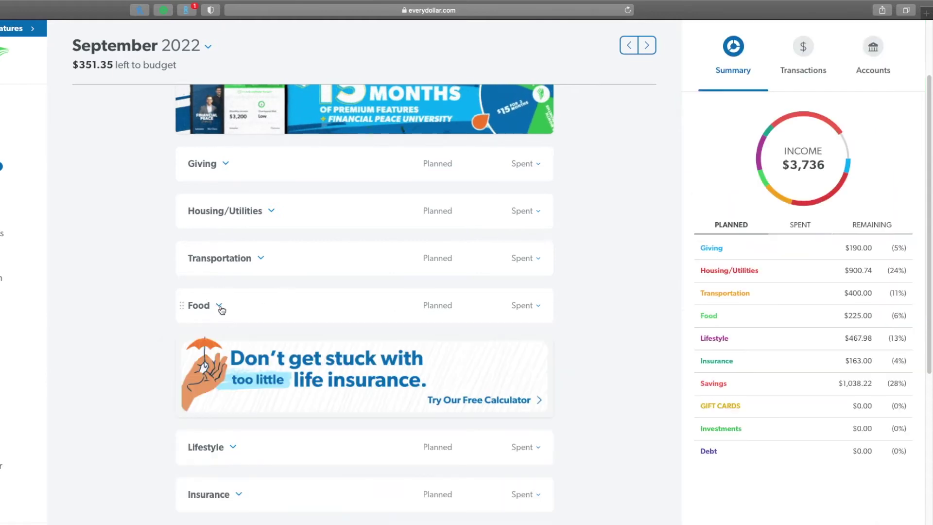
- Expand Lifestyle and view Phone Bill's details: $52.11 spent of $40.00
scroll(228, 434, down, 2)
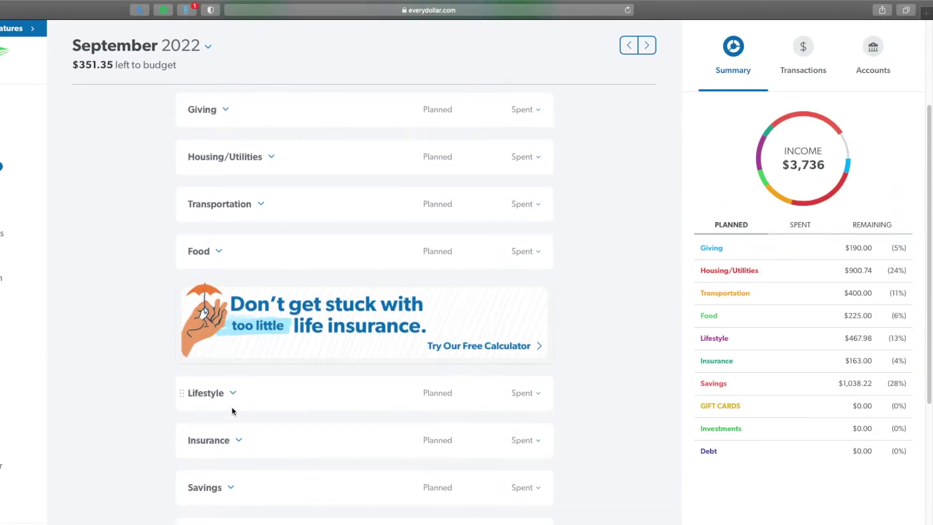
click(234, 393)
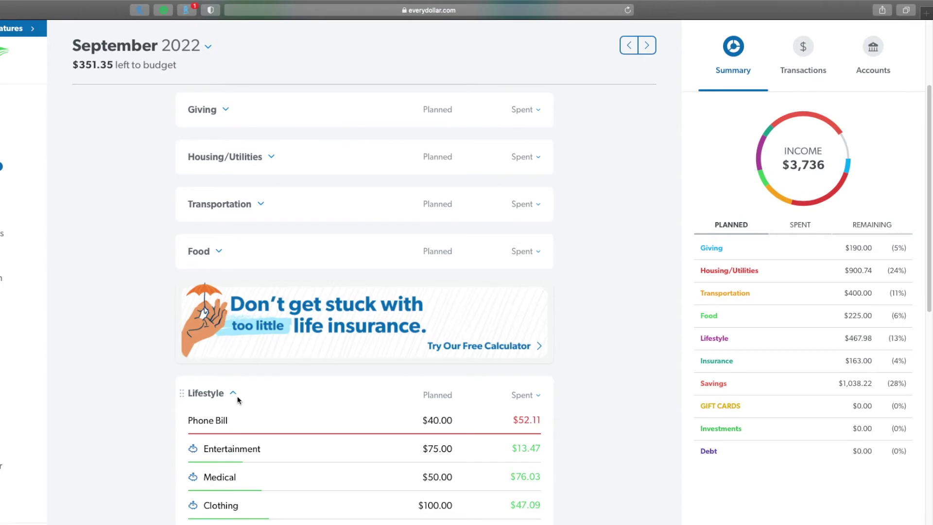
scroll(238, 397, down, 5)
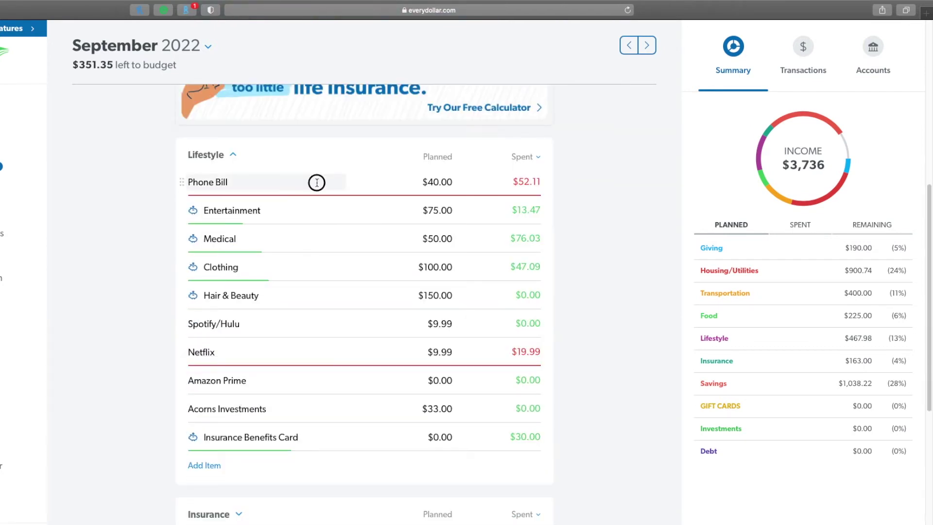
click(313, 181)
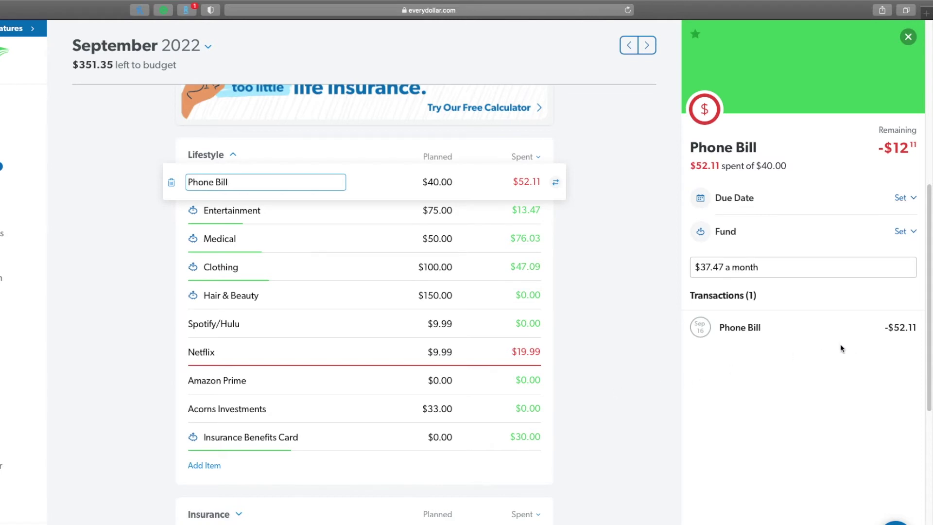
- Change Phone Bill's planned amount from $40.00 to $52.11
click(453, 189)
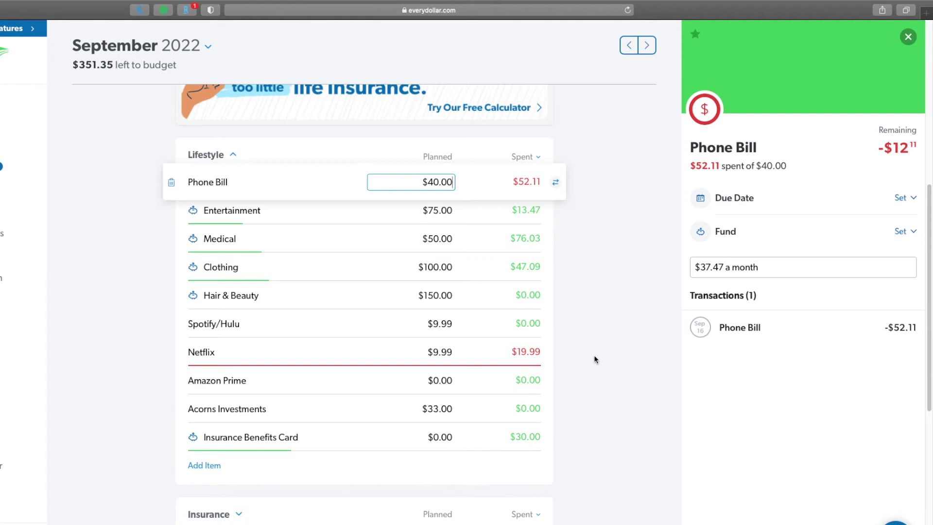
key(BackSpace)
key(BackSpace)
key(BackSpace)
key(BackSpace)
key(BackSpace)
text(52.11)
click(322, 210)
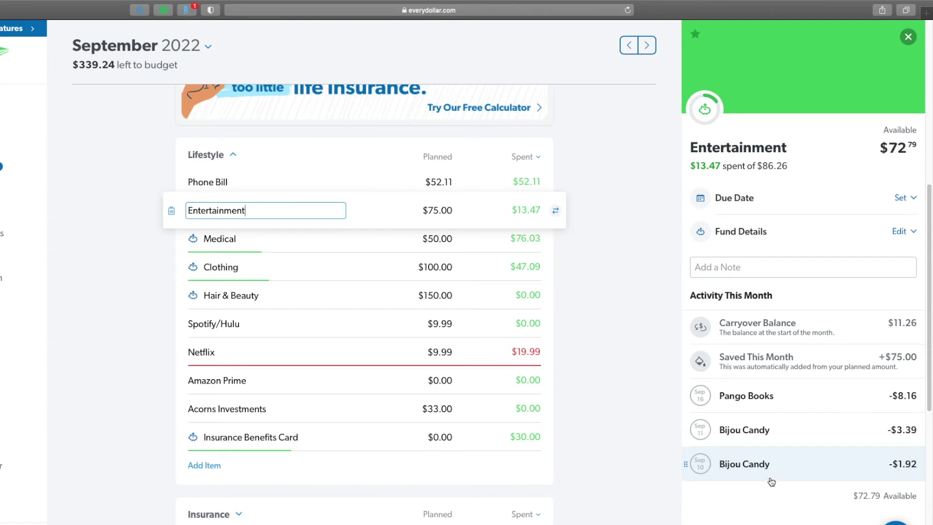
- Change the $3.39 Bijou Candy expense date from Sep 11 to Sep 10 and save
click(733, 430)
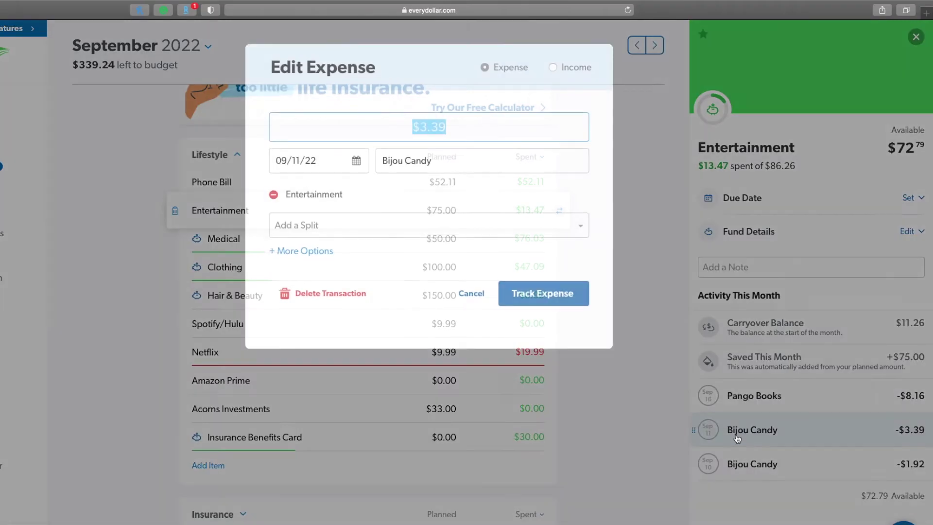
click(297, 158)
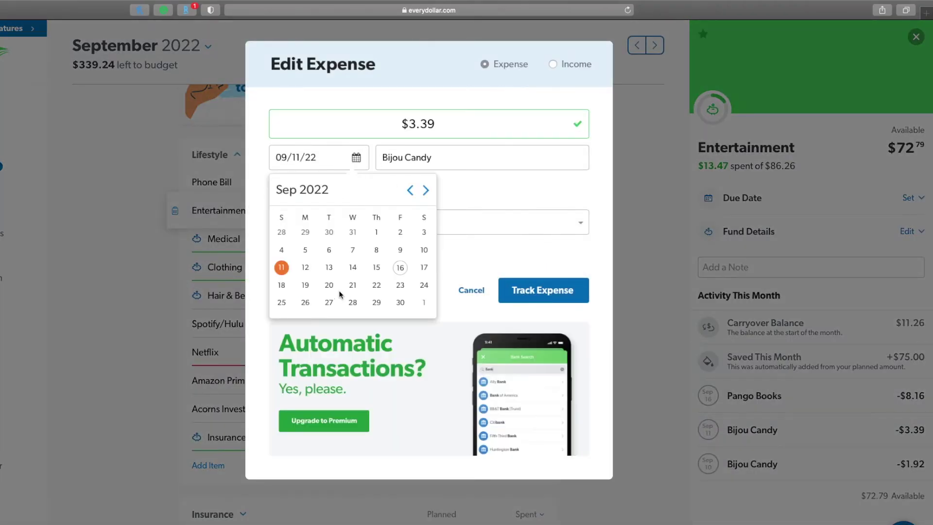
click(421, 252)
click(574, 289)
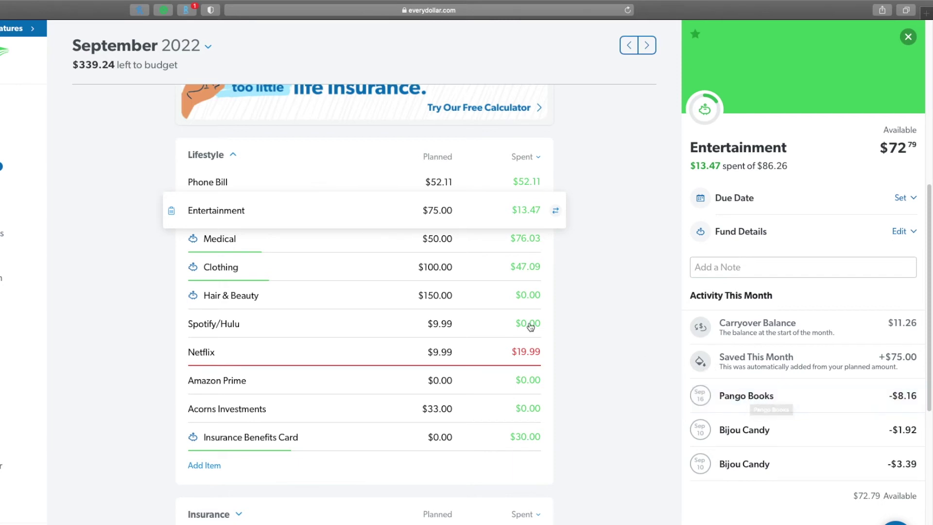
- Review the Lifestyle items from Medical through Insurance Benefits Card, then collapse the Lifestyle group
click(327, 243)
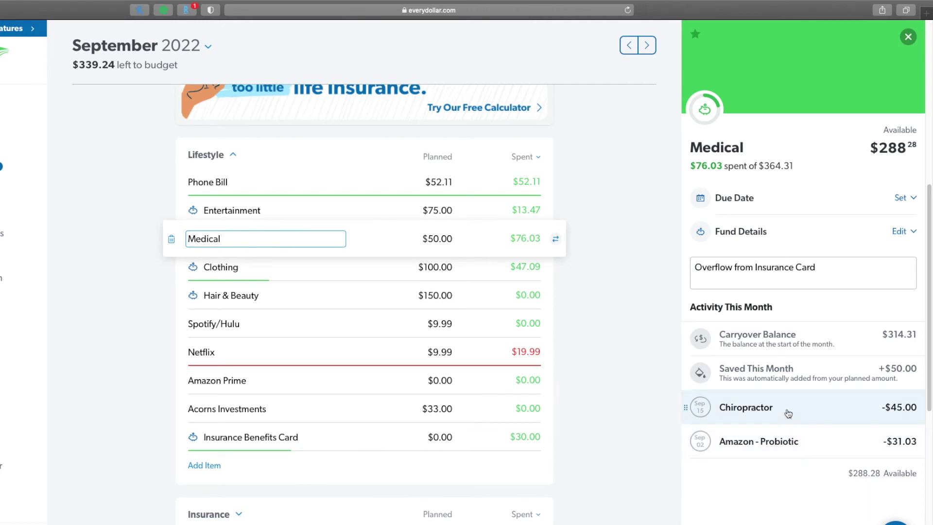
click(316, 267)
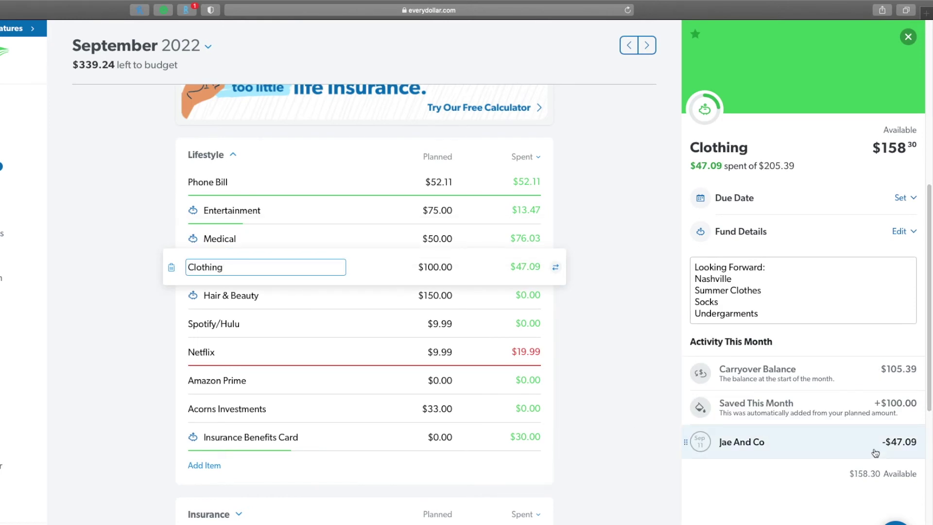
click(302, 297)
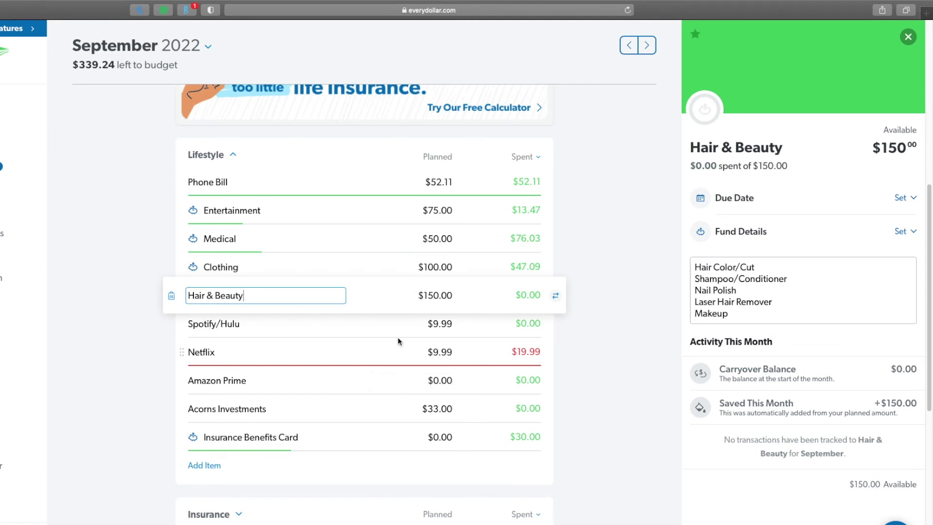
click(379, 326)
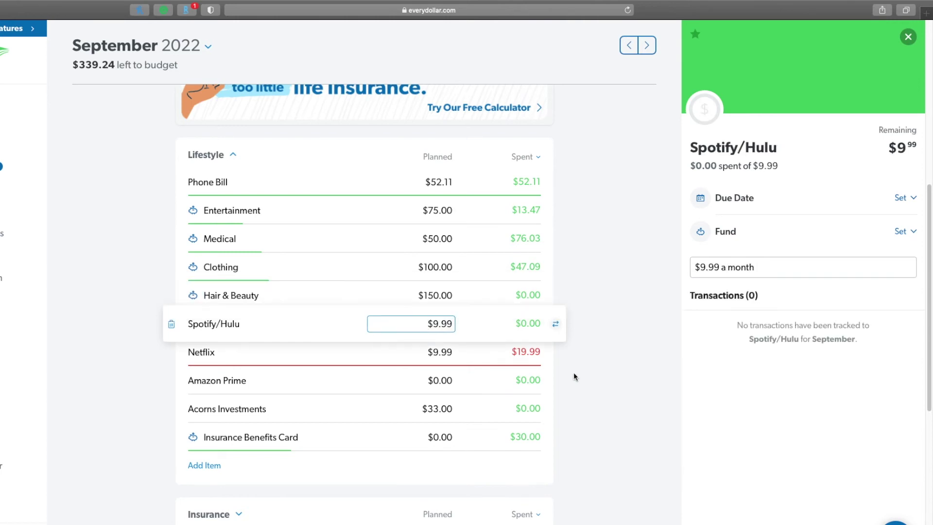
click(354, 362)
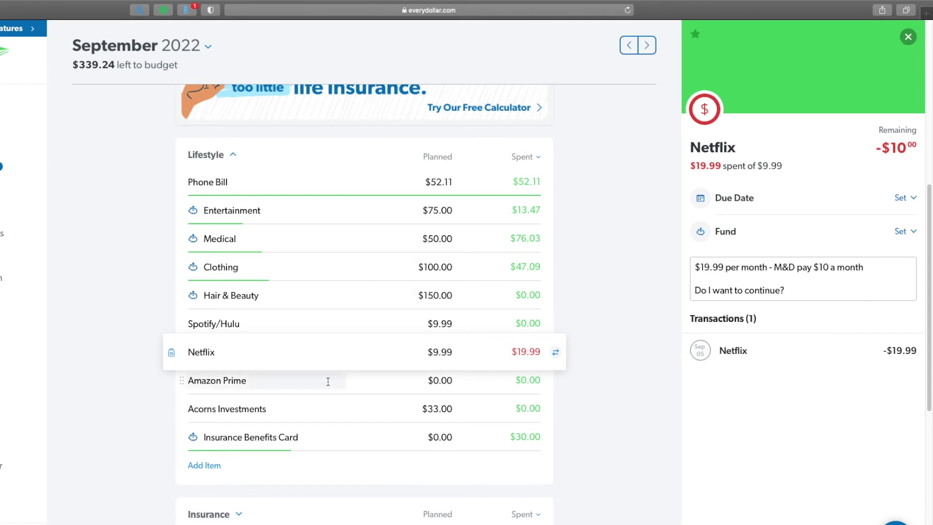
click(327, 382)
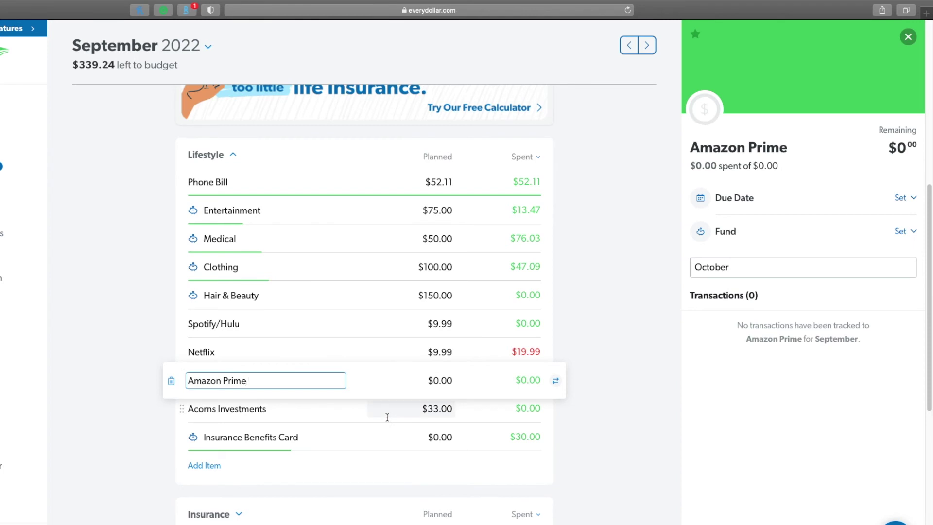
click(356, 411)
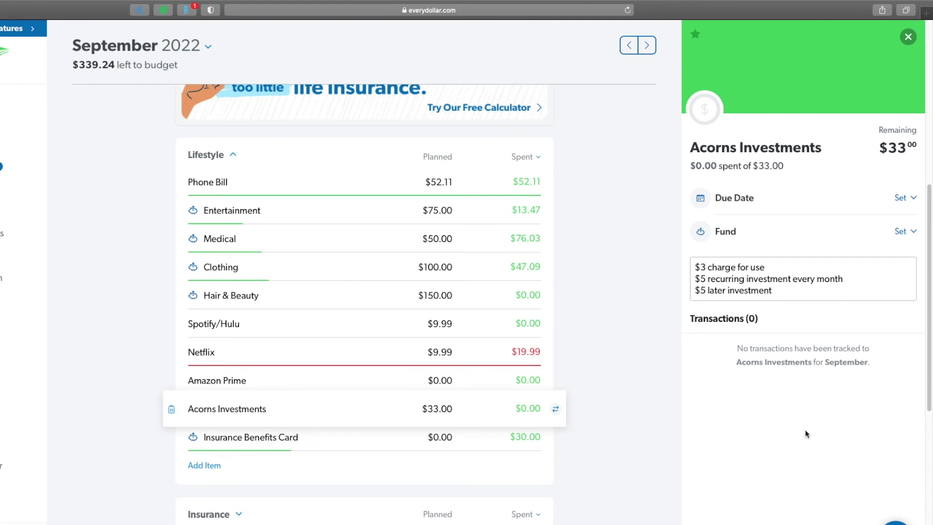
click(315, 438)
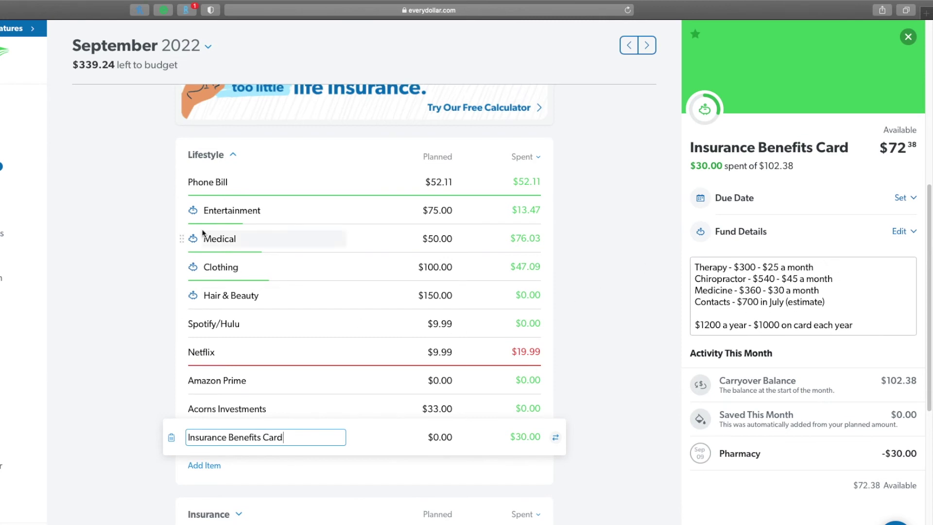
click(234, 155)
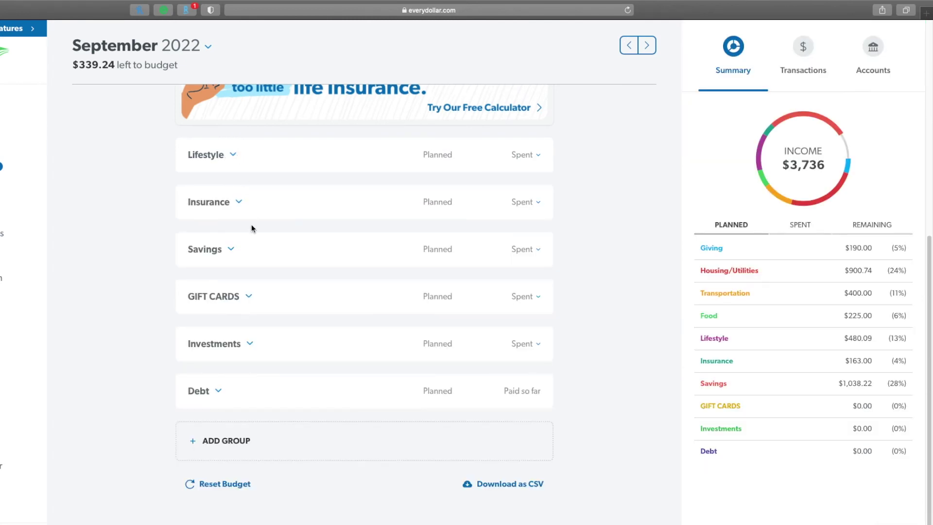
- Clear Future House's $1,038.22 planned amount in Savings to reveal the unassigned leftover
click(237, 203)
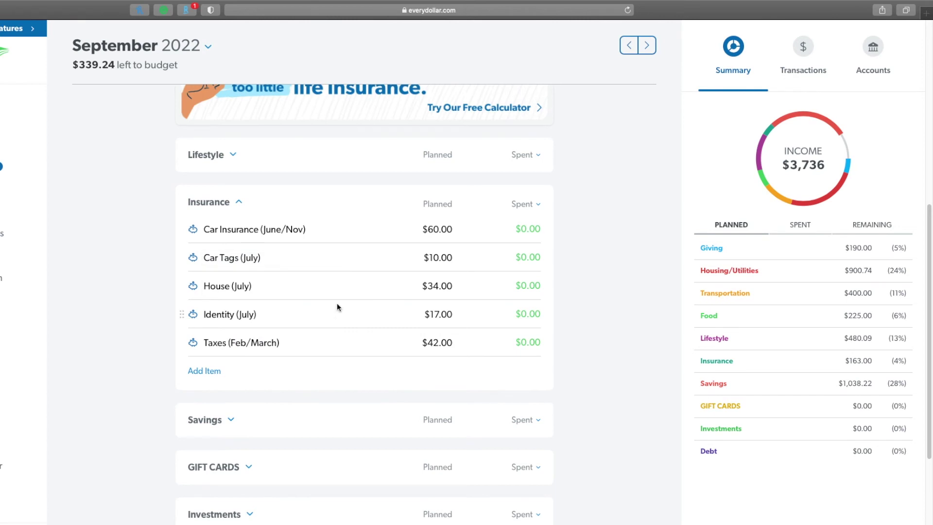
click(239, 203)
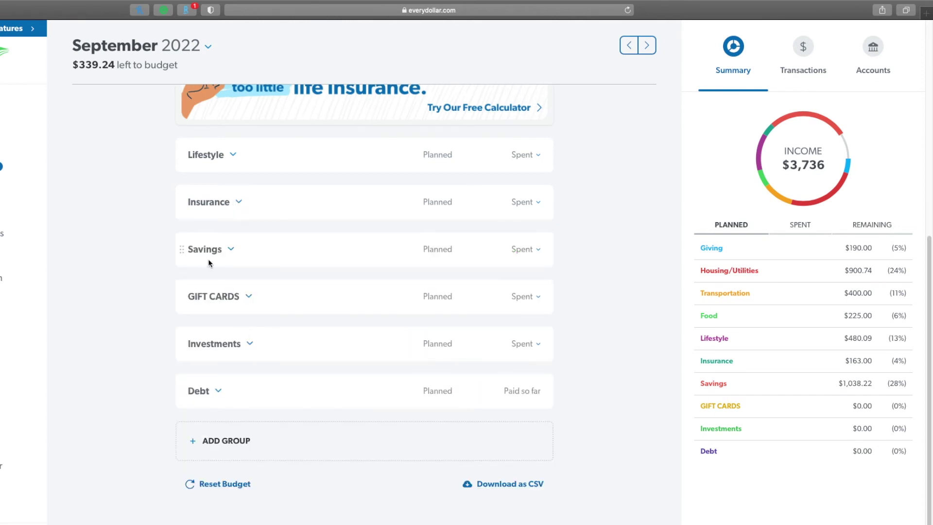
click(229, 250)
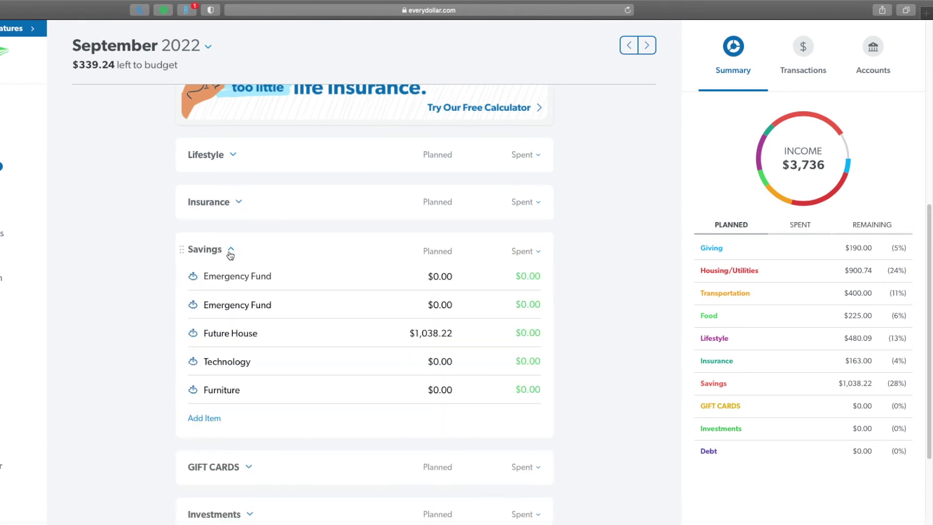
click(435, 338)
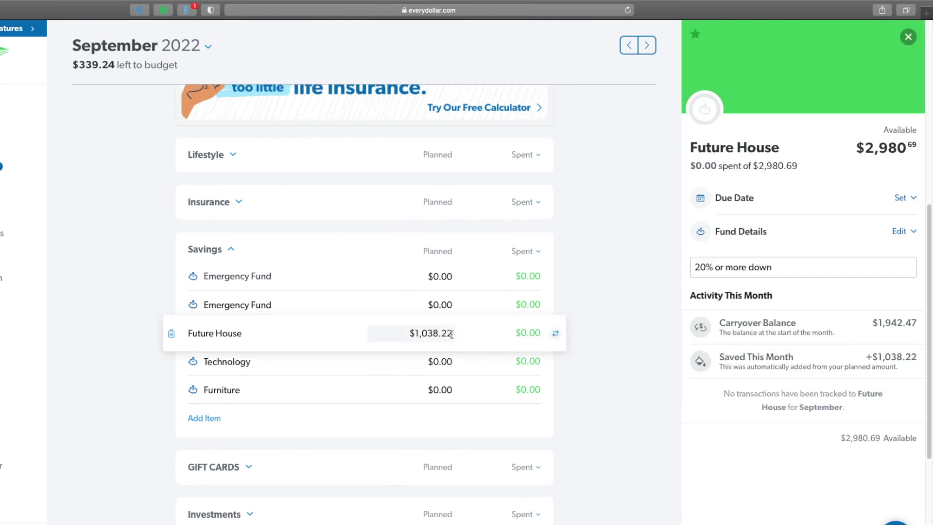
key(BackSpace)
key(BackSpace)
key(BackSpace)
key(BackSpace)
key(BackSpace)
key(BackSpace)
key(BackSpace)
key(BackSpace)
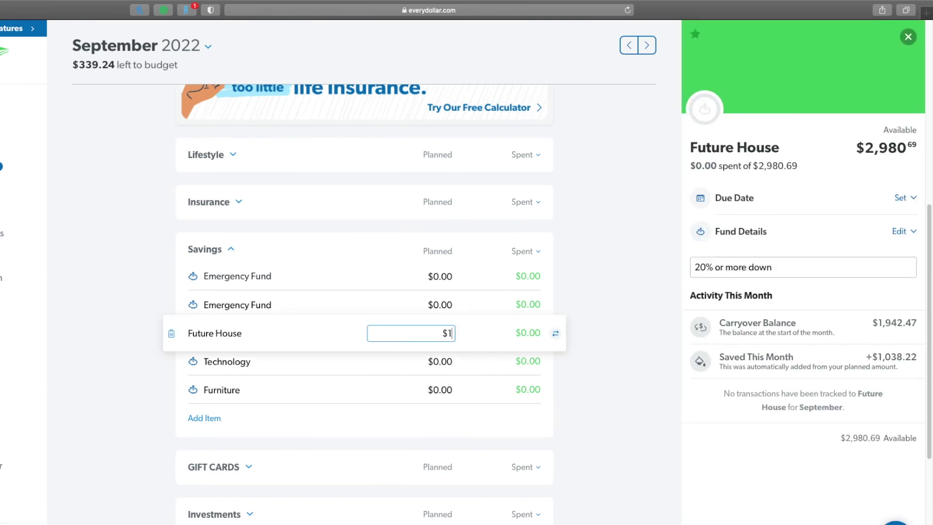
key(Return)
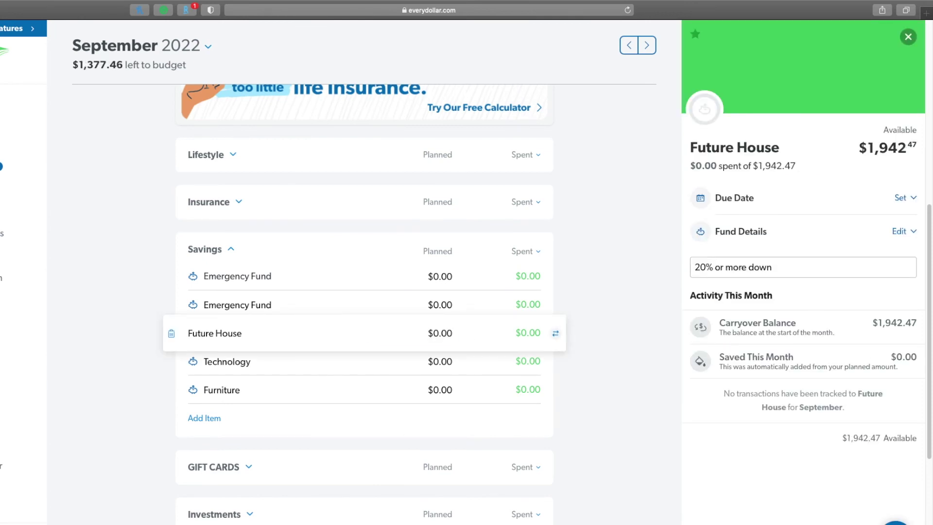
- Set the Future House planned amount to $1,377.46
click(452, 338)
key(BackSpace)
key(BackSpace)
key(BackSpace)
key(BackSpace)
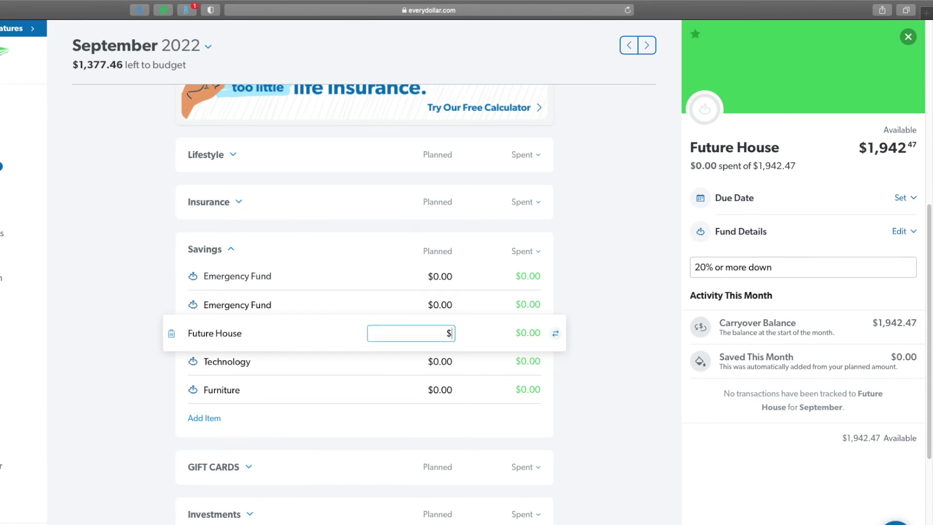
text(1377.436)
key(BackSpace)
key(BackSpace)
text(6)
key(Return)
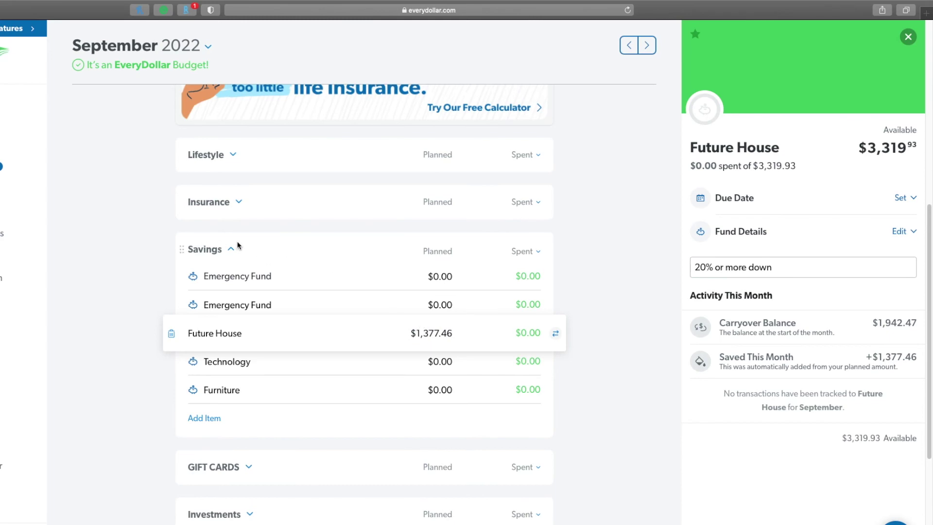